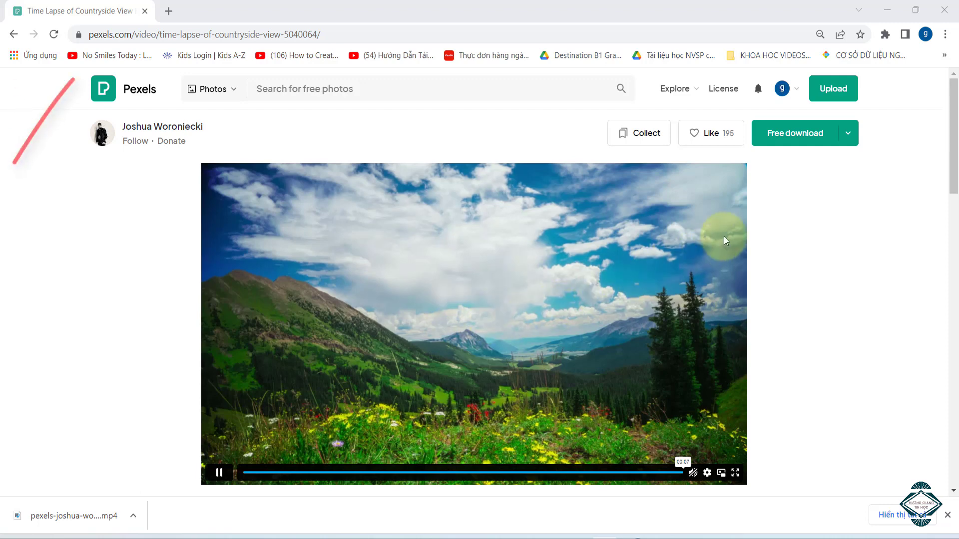
- Download the countryside time-lapse video from Pexels in Full HD 1920x1080
left_click(847, 142)
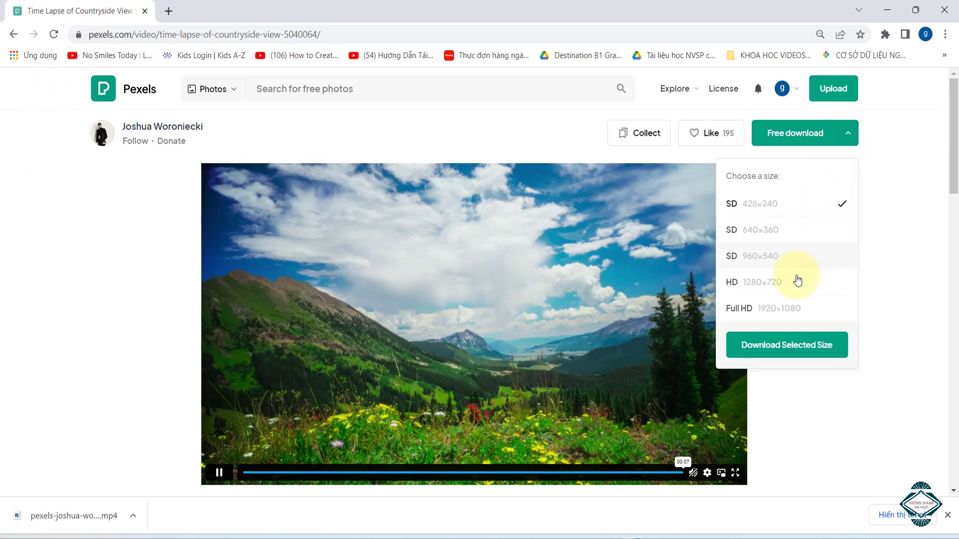
left_click(787, 310)
left_click(793, 142)
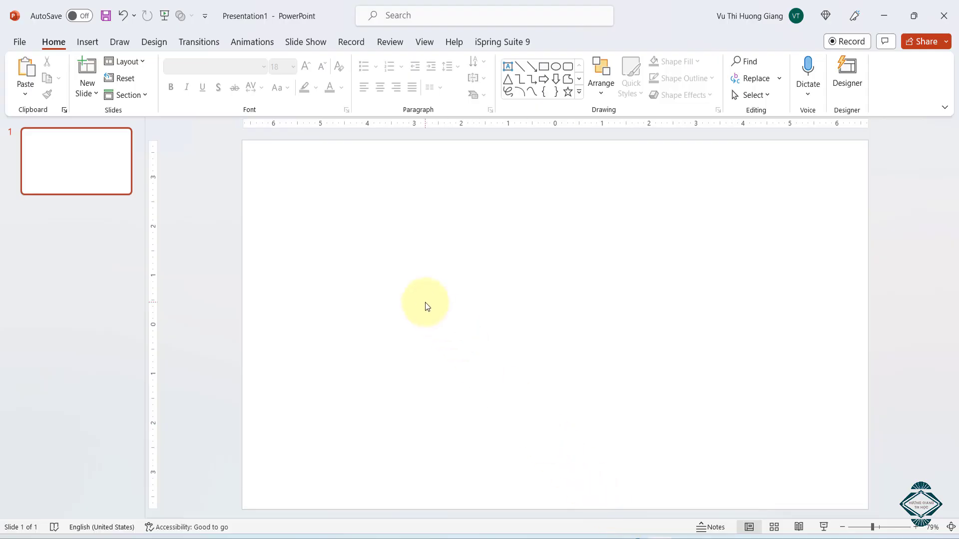
- Insert the downloaded countryside time-lapse mp4 from this device onto the slide
left_click(94, 45)
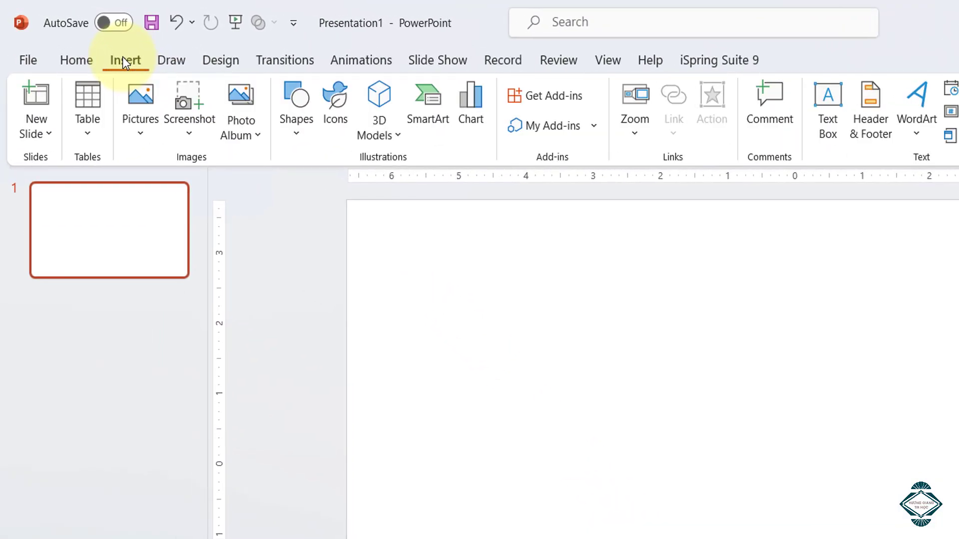
left_click(754, 108)
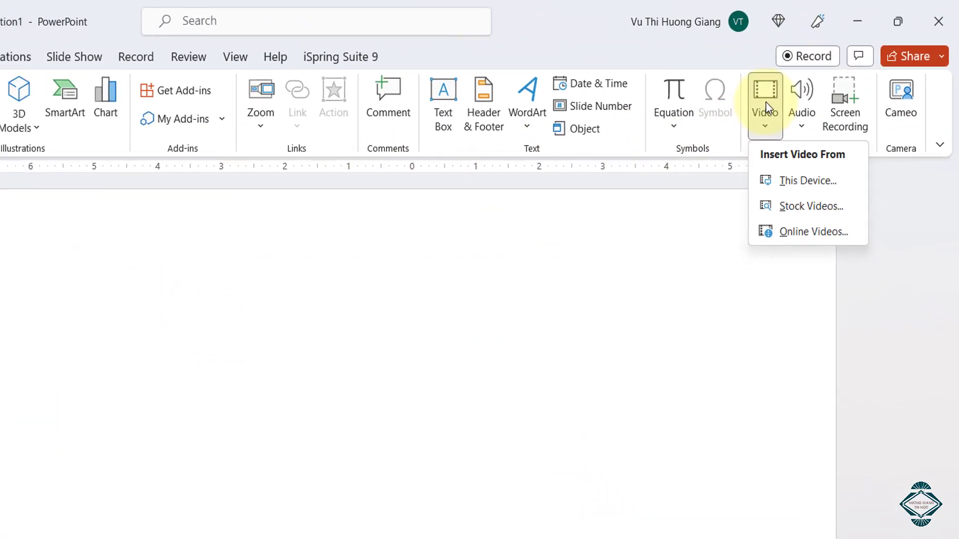
left_click(826, 131)
left_click(174, 151)
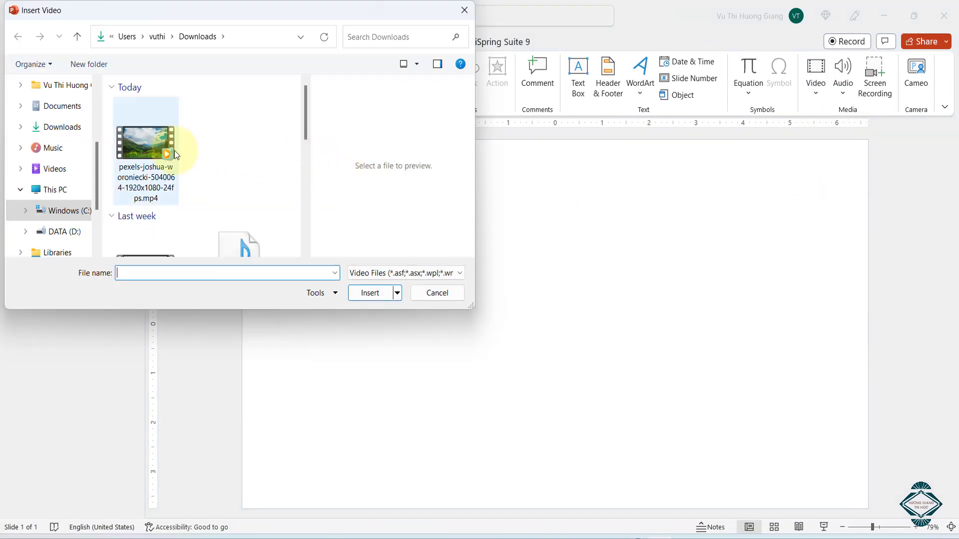
left_click(366, 293)
- Lower the video's brightness to -5% in Format Video
right_click(366, 270)
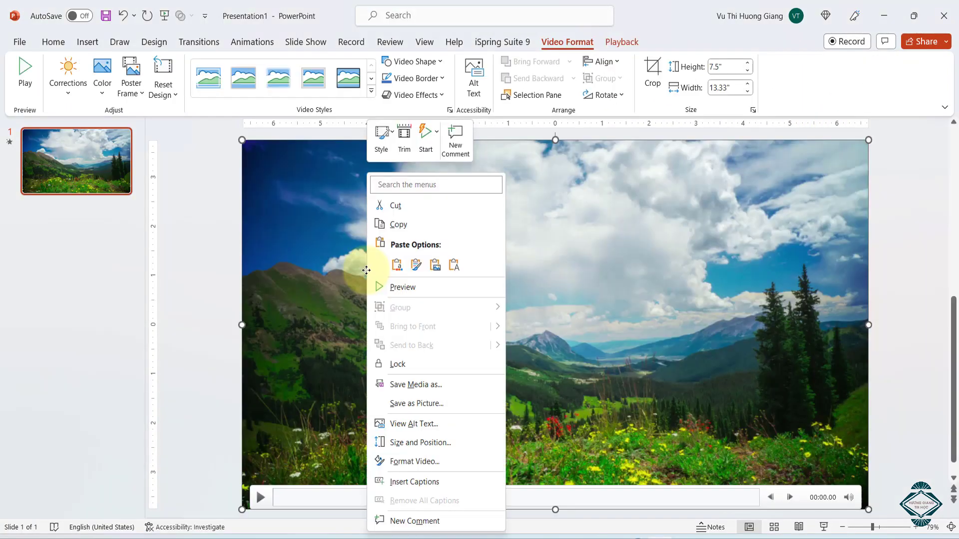
left_click(415, 460)
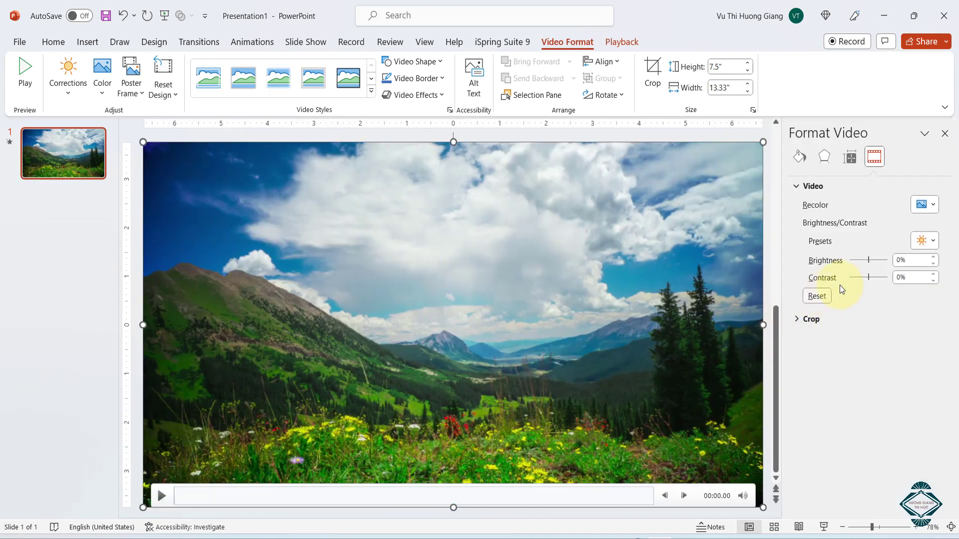
left_click_drag(868, 259, 868, 256)
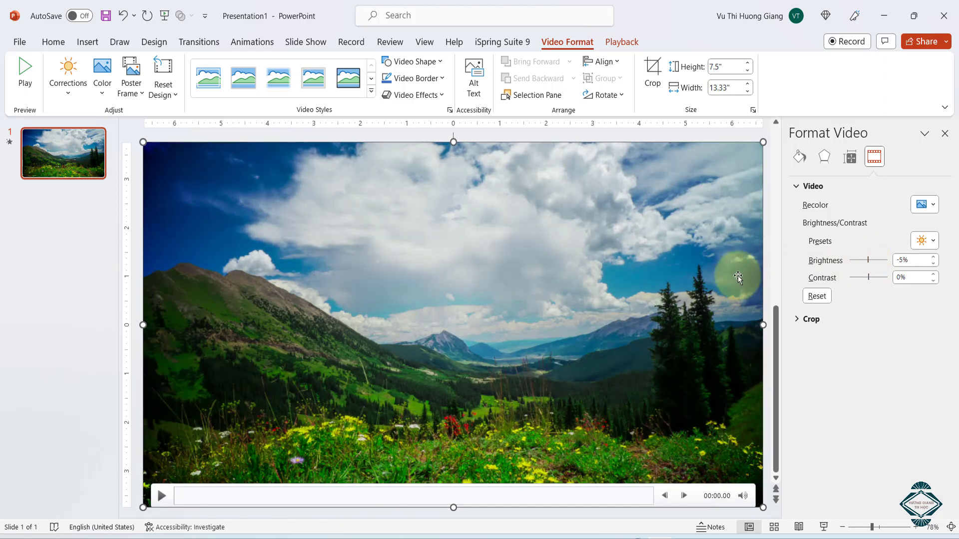
- Set the video's playback to start automatically
left_click(624, 41)
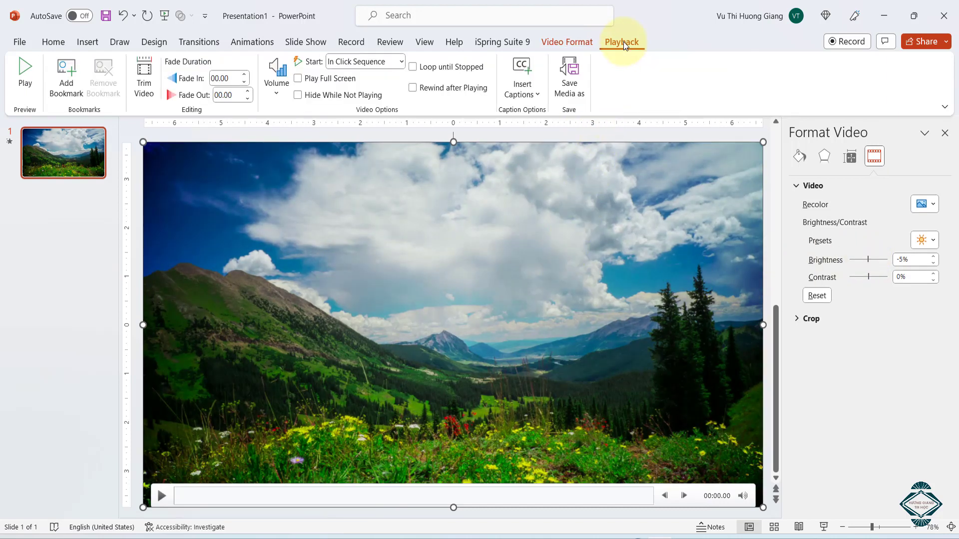
left_click(379, 65)
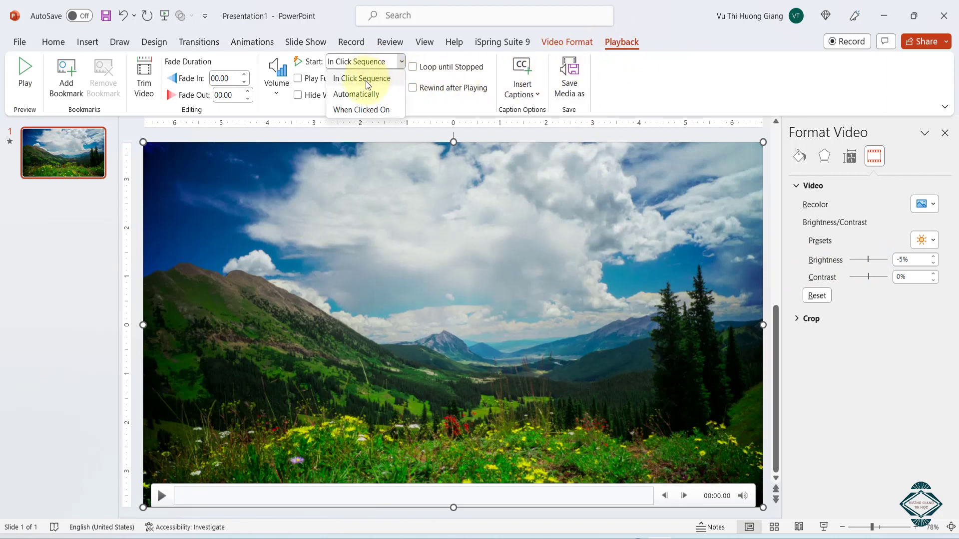
left_click(361, 94)
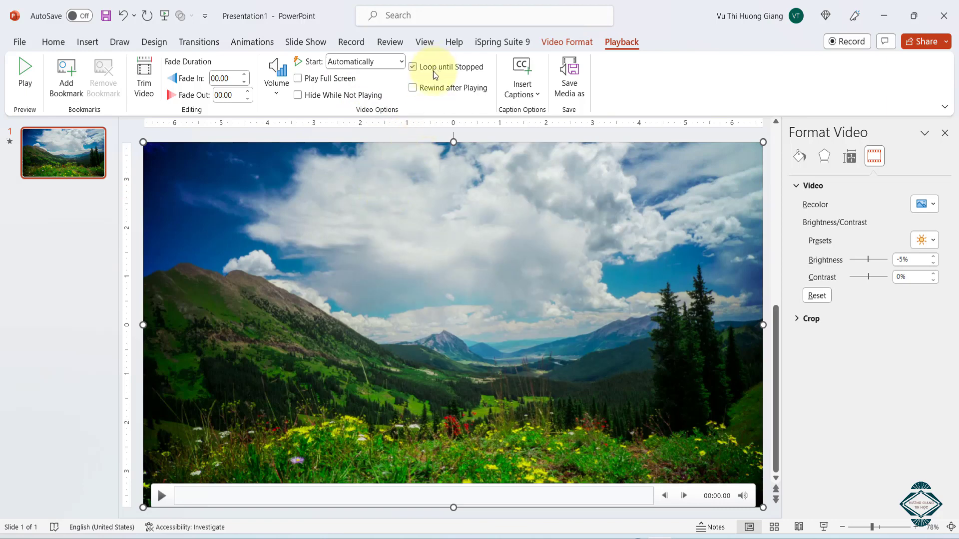
- Remove the video's Pause trigger animation in the Animation Pane, leaving only Play
left_click(253, 42)
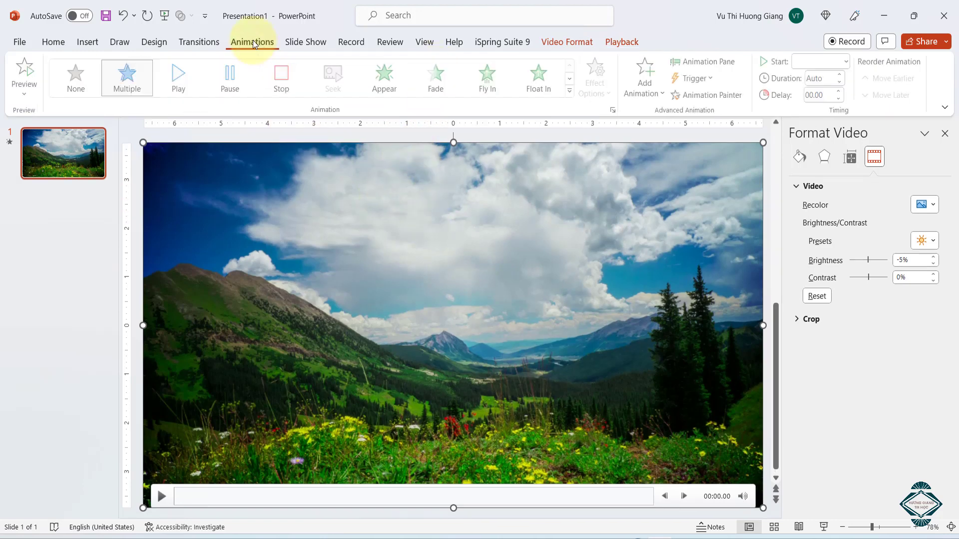
left_click(711, 64)
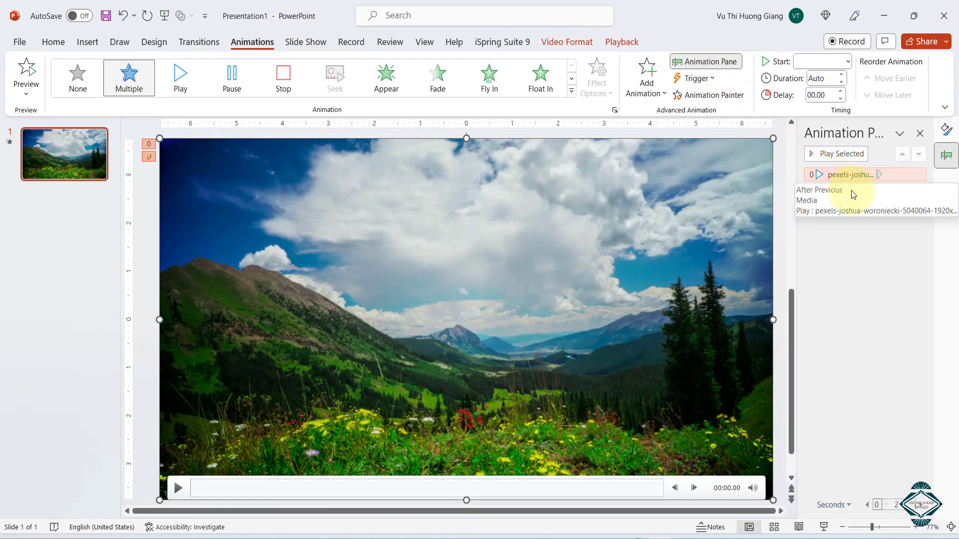
left_click(855, 236)
right_click(850, 205)
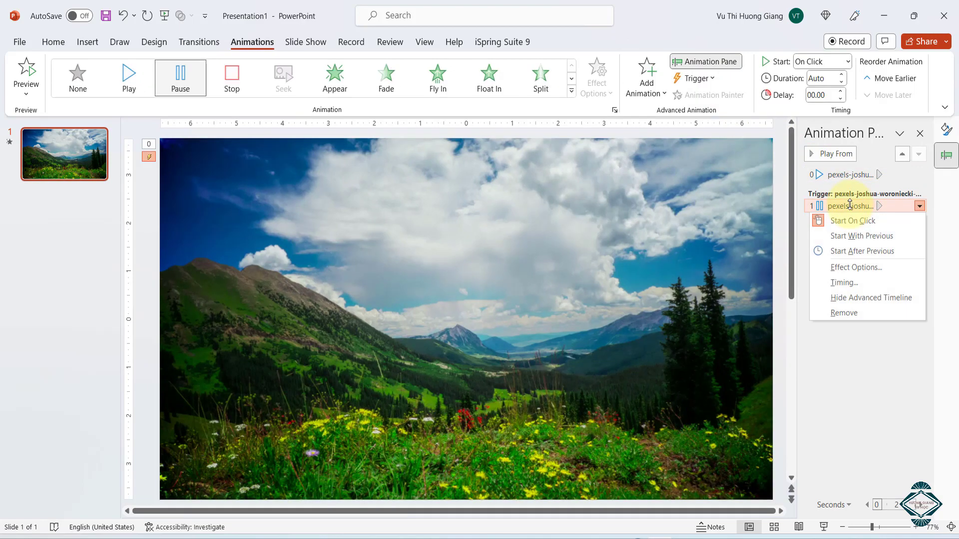
left_click(850, 317)
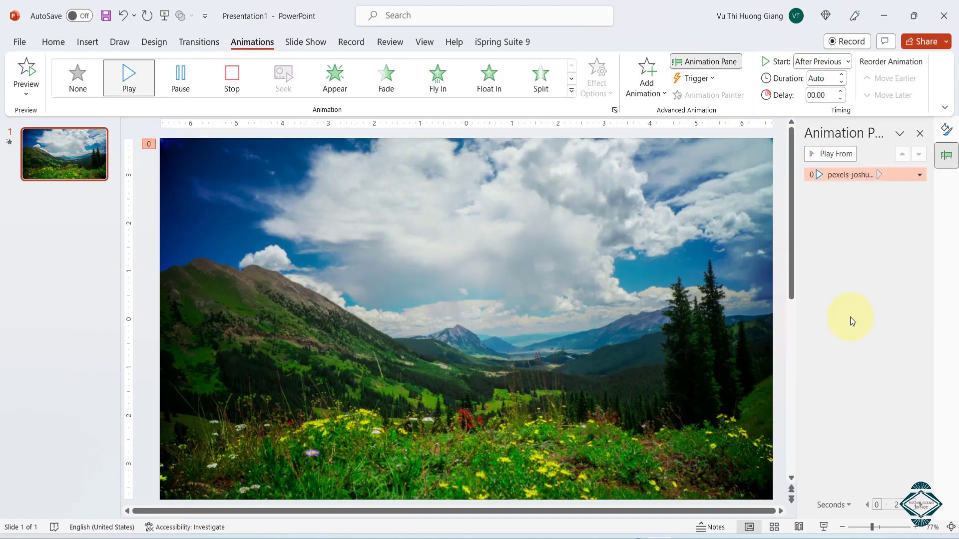
- Rename the video 'Video bg' in the Selection Pane and duplicate it with Ctrl+D
left_click(53, 42)
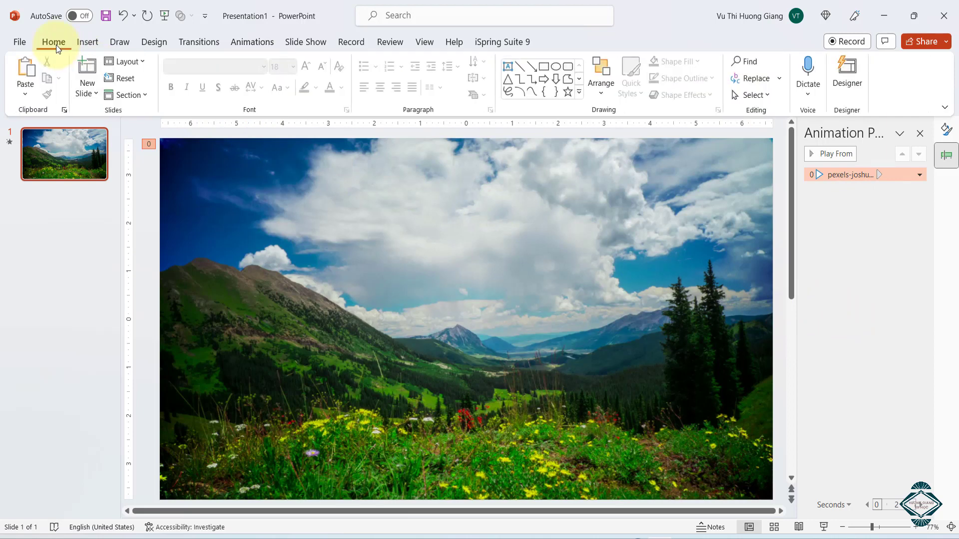
left_click(604, 94)
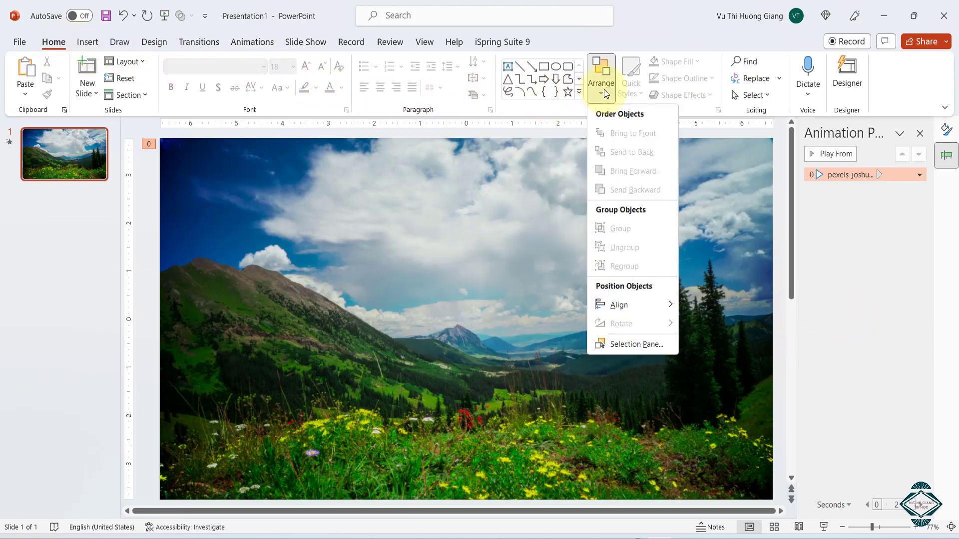
left_click(630, 345)
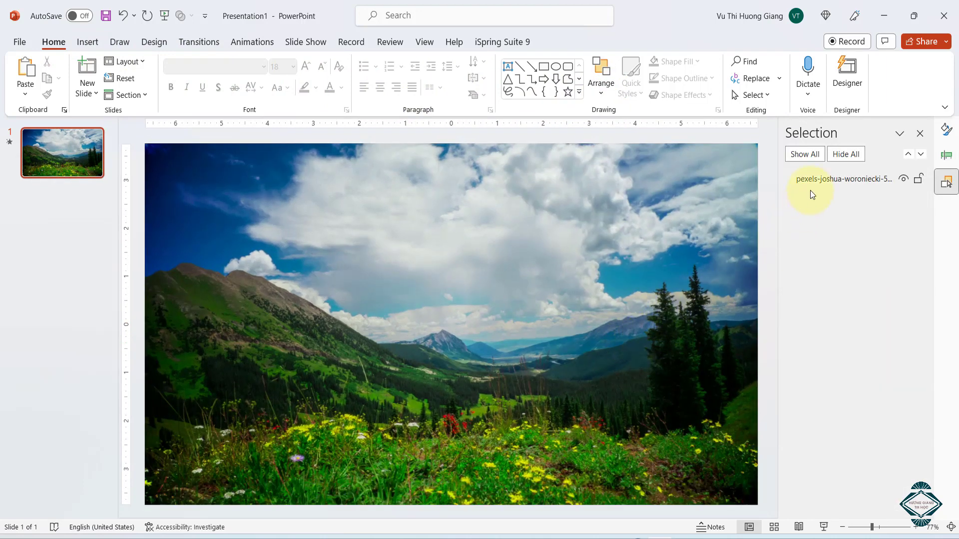
left_click(815, 179)
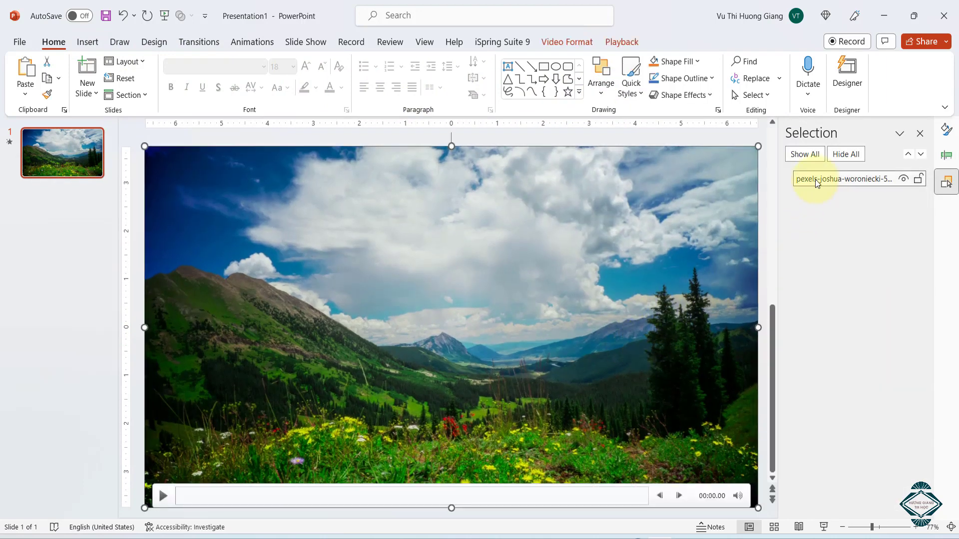
left_click(815, 179)
key("ctrl+a")
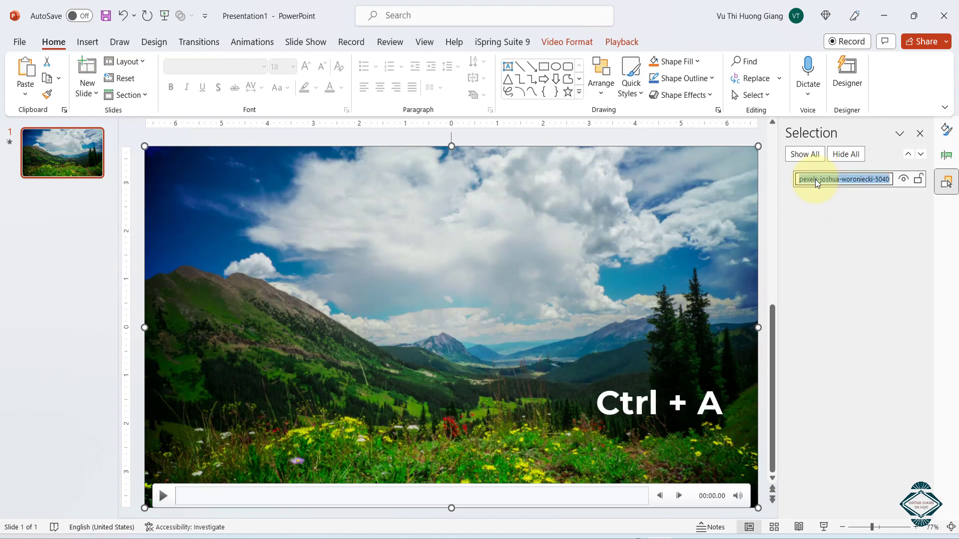
type("Video bg")
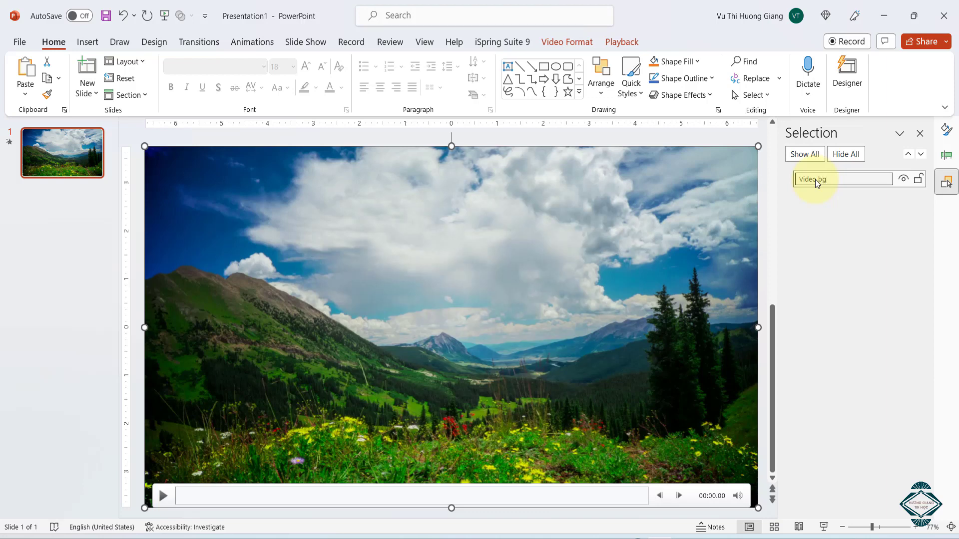
left_click(519, 228)
key("ctrl+d")
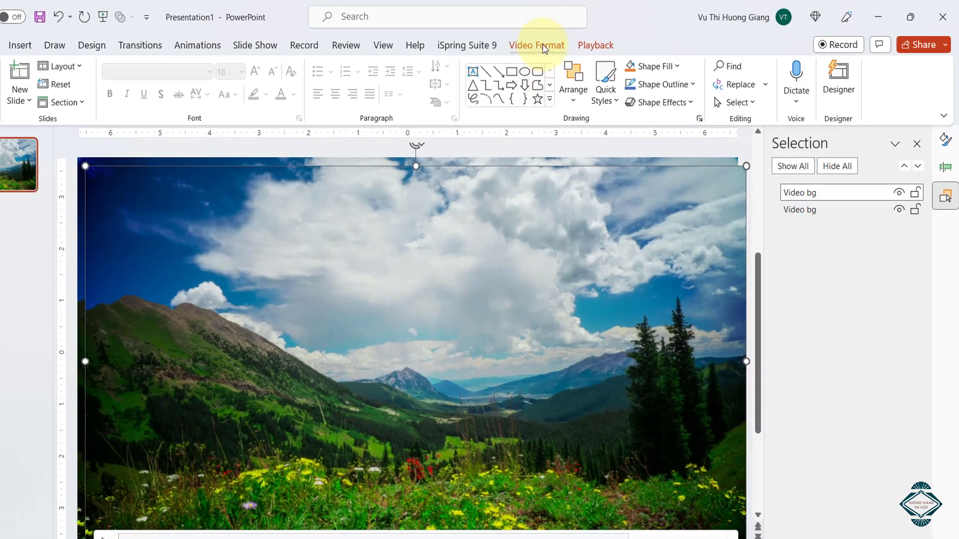
- Centre the duplicate video horizontally and vertically on the slide
left_click(544, 48)
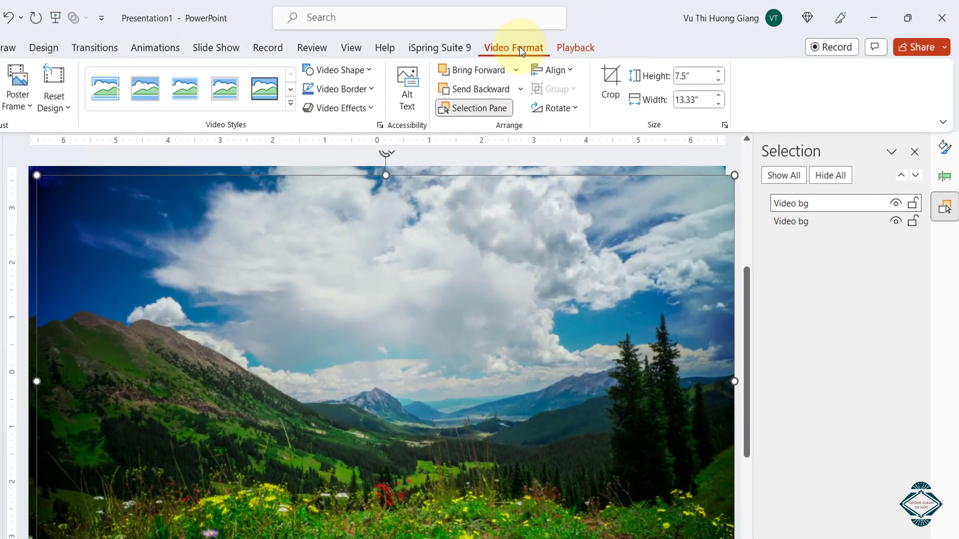
left_click(539, 71)
left_click(566, 112)
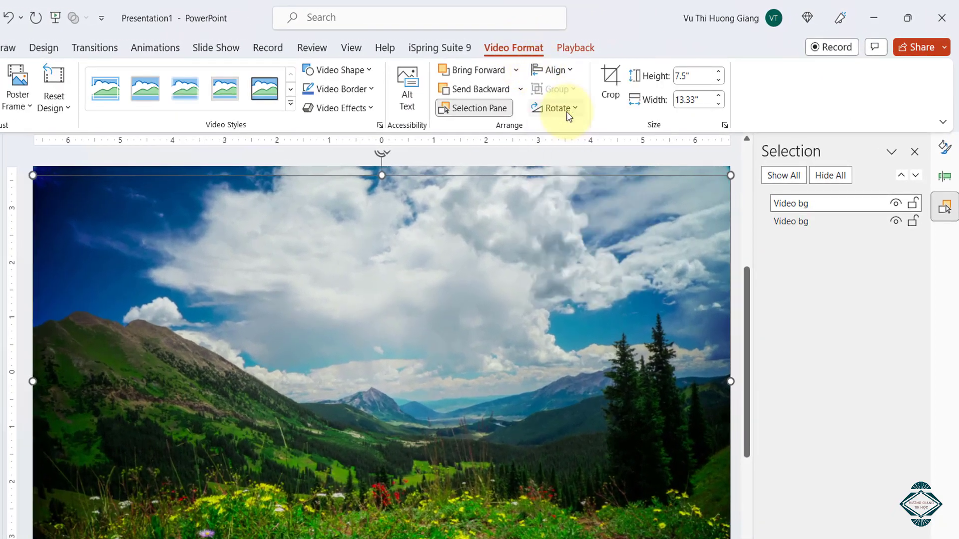
left_click(561, 70)
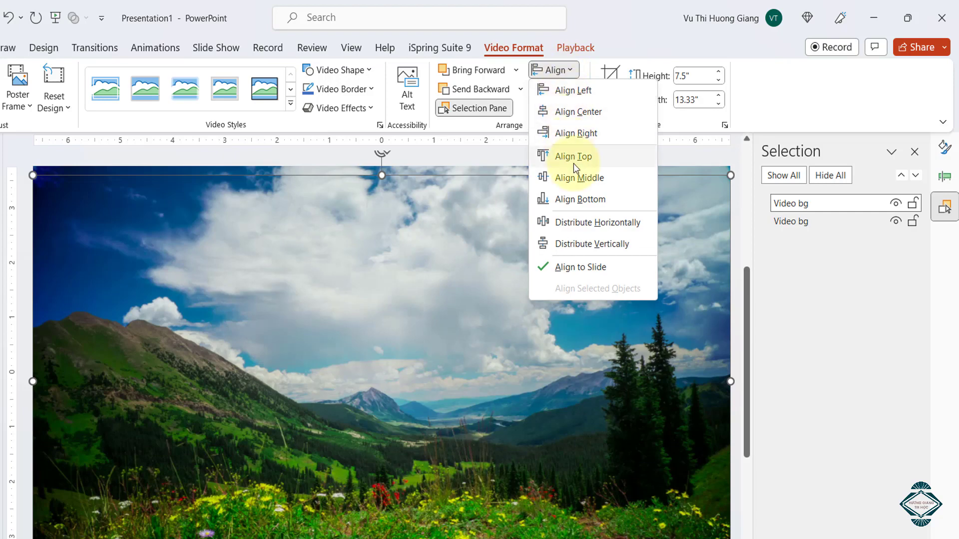
left_click(573, 177)
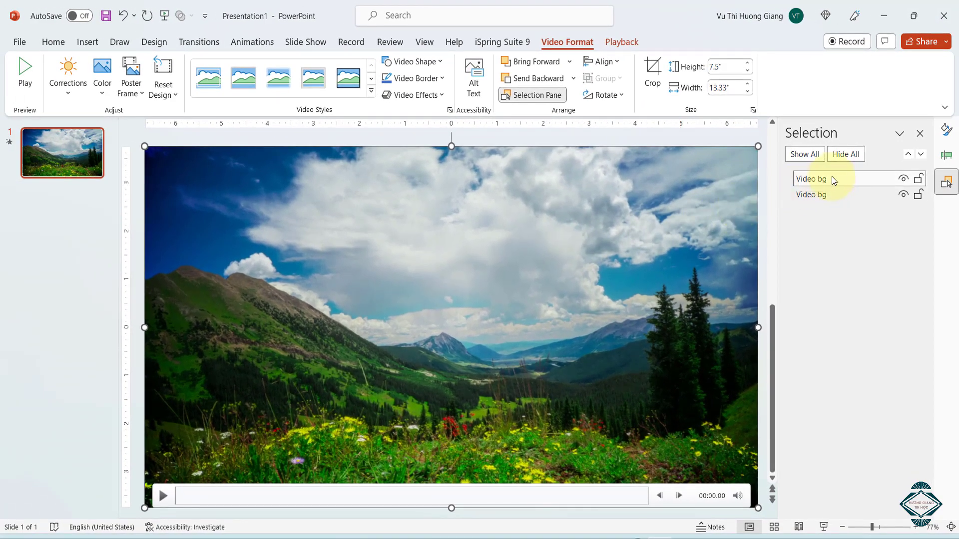
- Rename the duplicate video as the foreground layer, 'Video front'
left_click(831, 177)
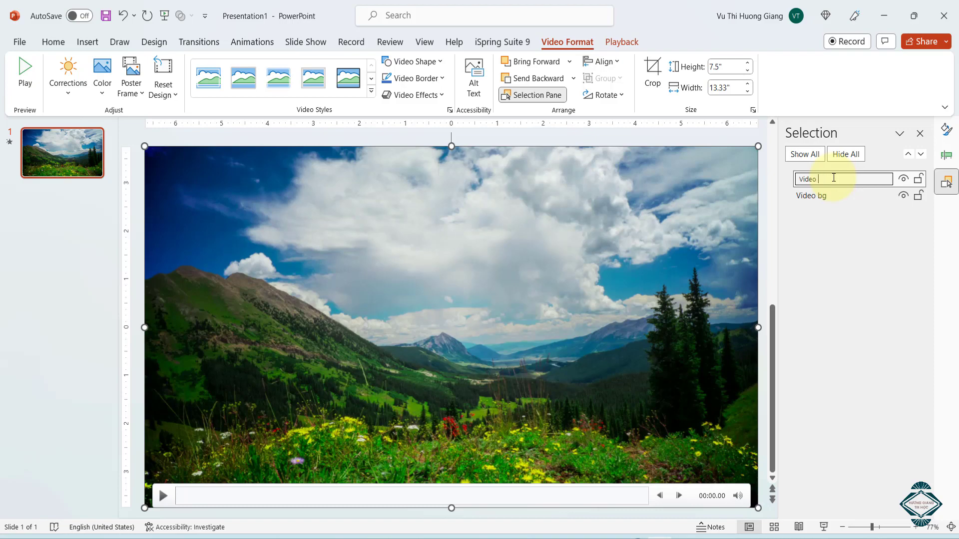
type("fore")
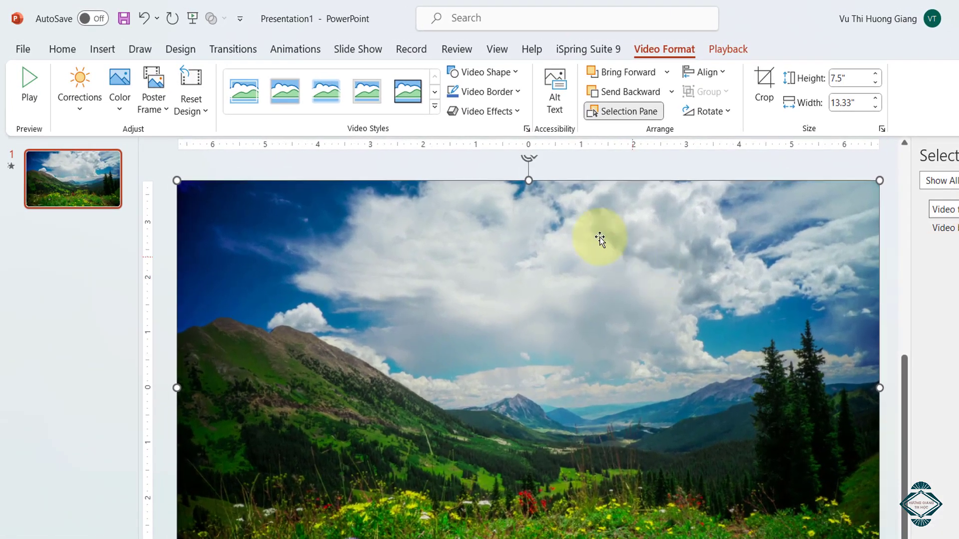
left_click(110, 46)
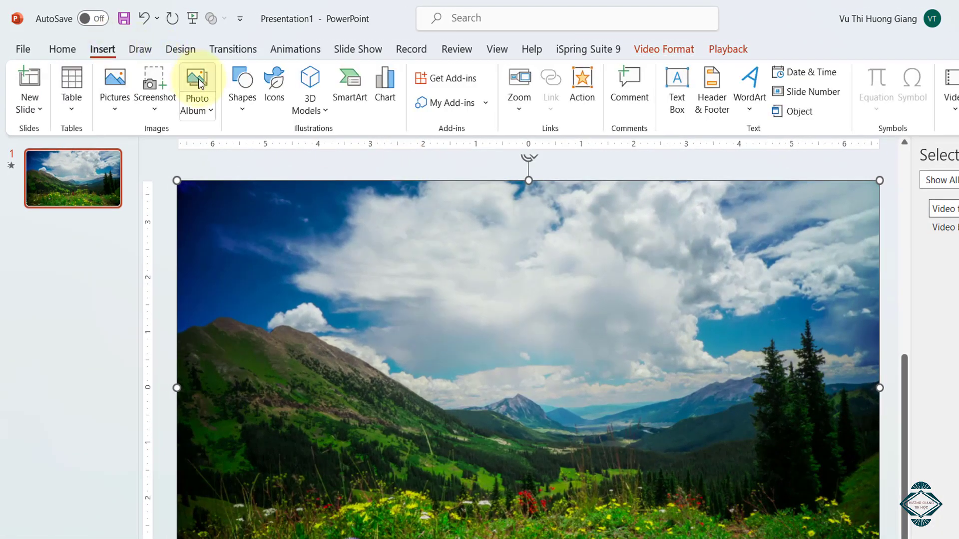
- Trace a freeform shape along the mountain ridge and around the slide top to cover the sky
left_click(239, 95)
left_click(390, 153)
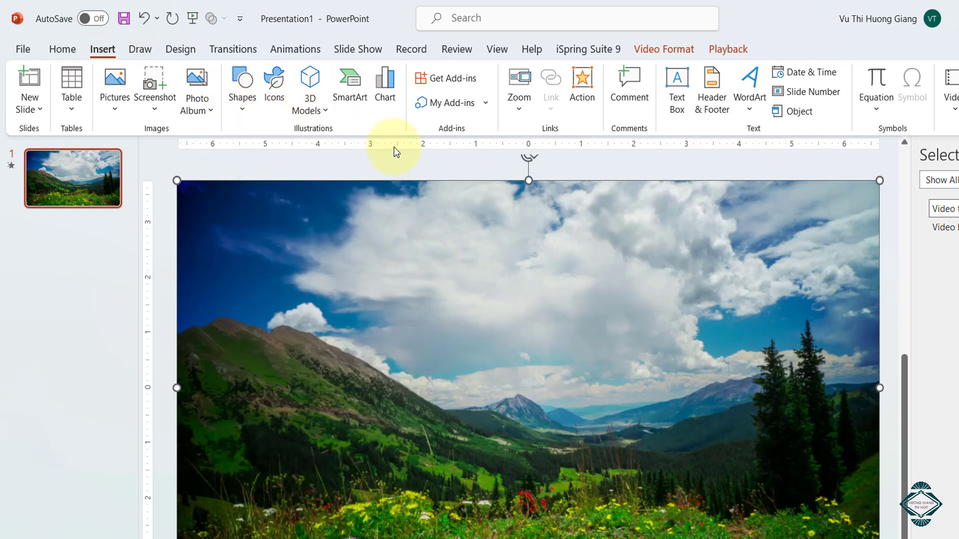
scroll(162, 347, "down", 1)
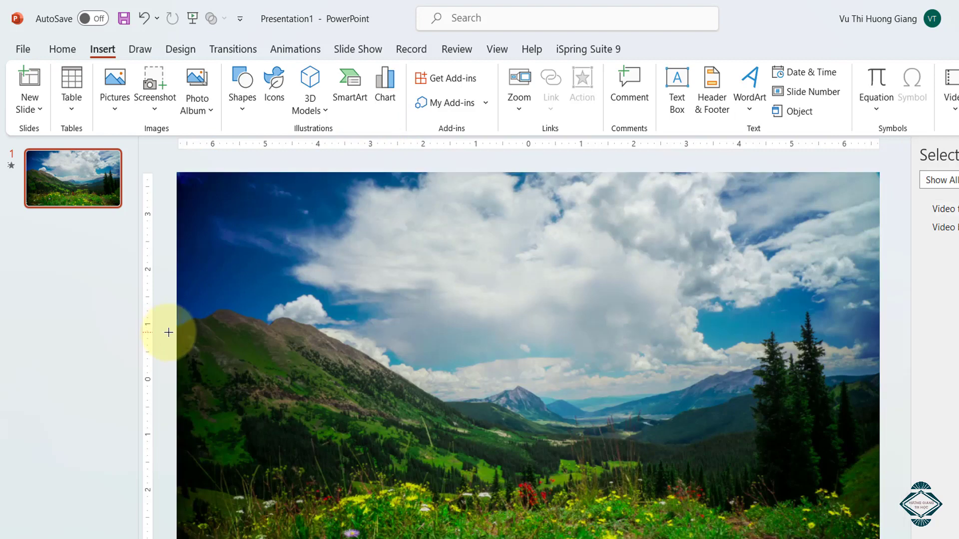
mouse_move(170, 333)
left_mouse_down()
mouse_move(219, 311)
mouse_move(297, 317)
mouse_move(416, 387)
mouse_move(508, 390)
left_mouse_up()
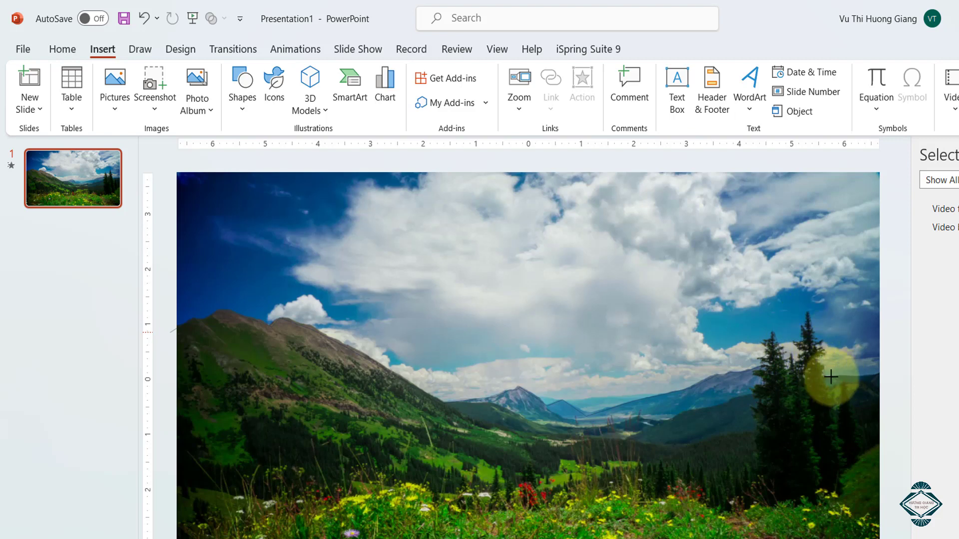
mouse_move(880, 372)
left_mouse_down()
mouse_move(886, 156)
mouse_move(170, 331)
left_mouse_up()
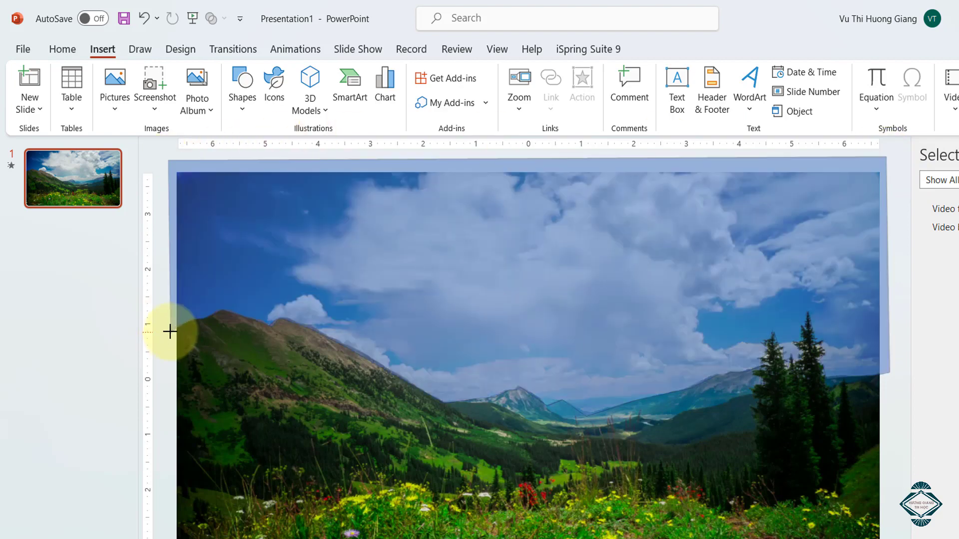
left_click(170, 331)
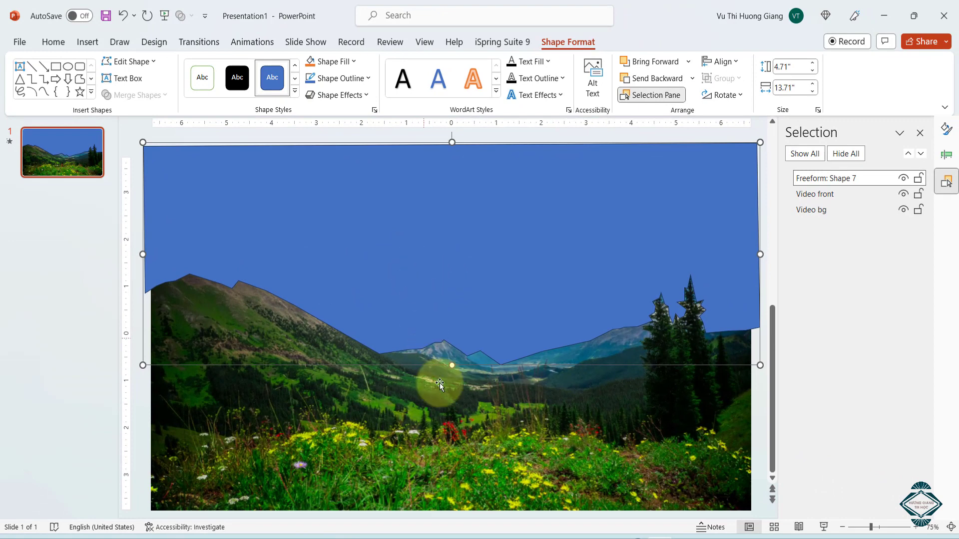
- Subtract the sky freeform from the Video front layer to cut away its sky
left_click(449, 392)
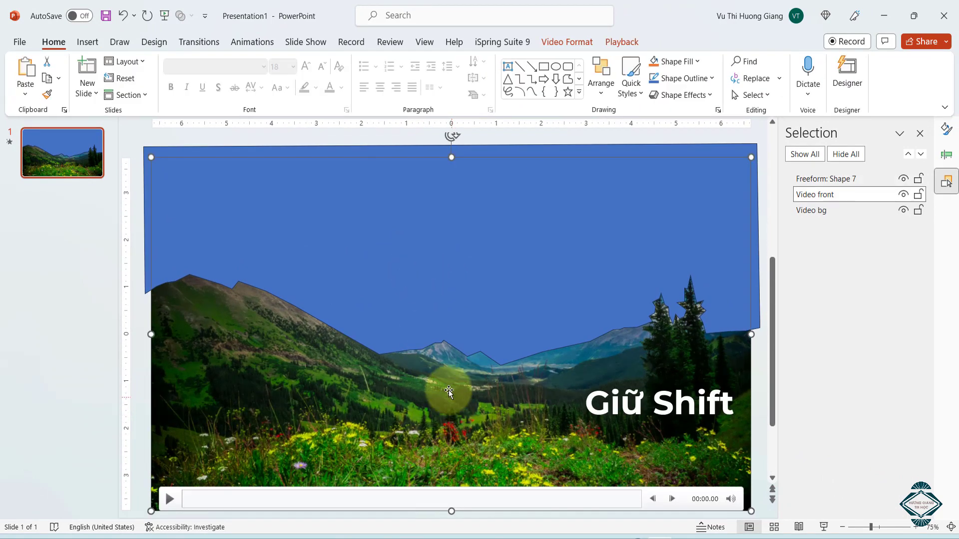
left_click(419, 259, "shift")
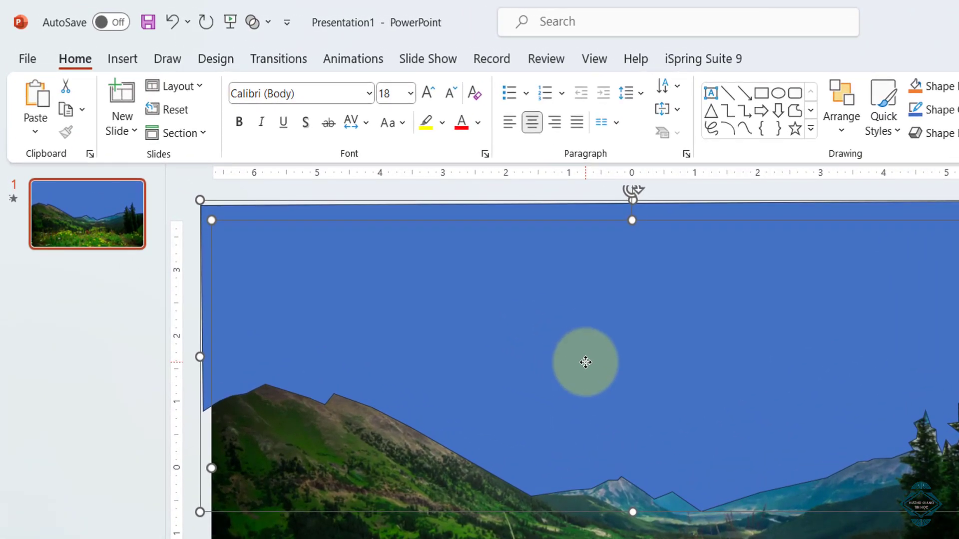
left_click(257, 22)
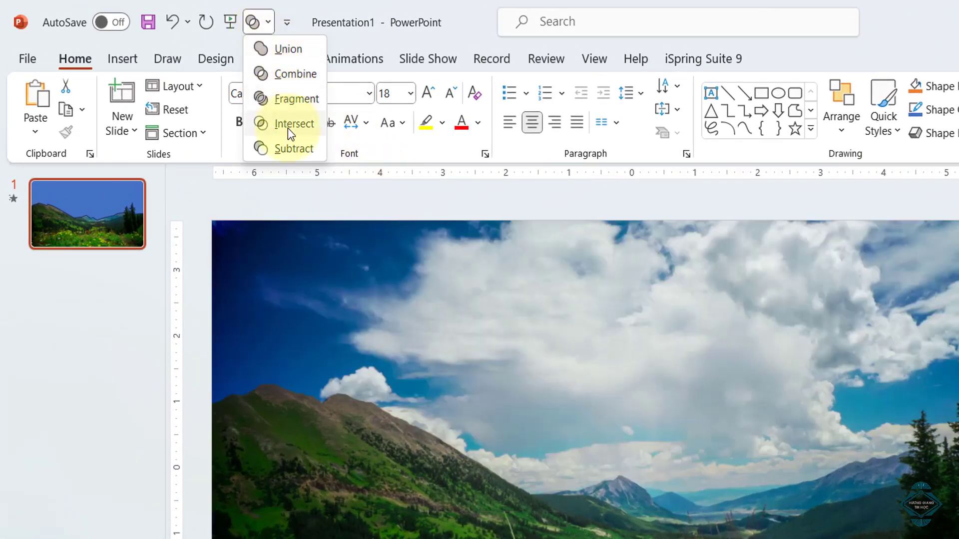
left_click(293, 150)
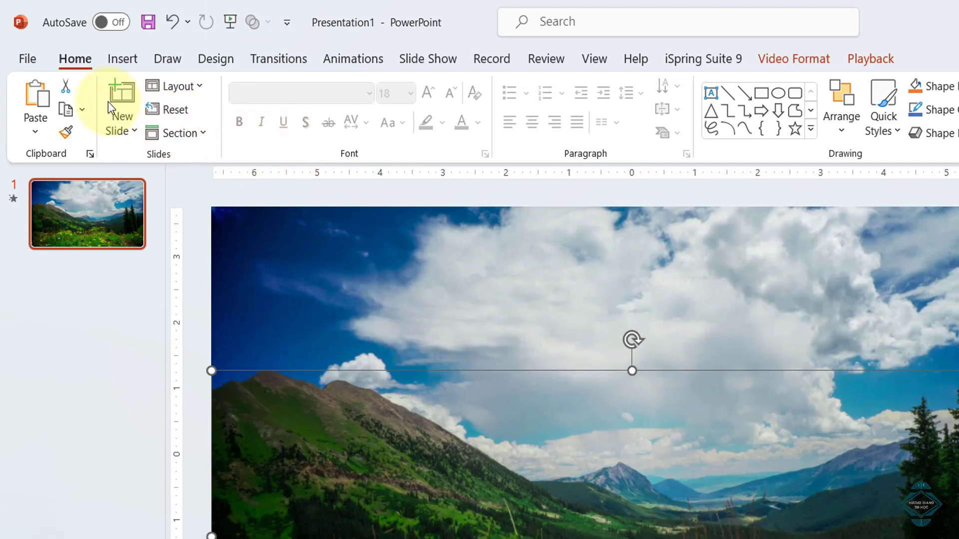
left_click(28, 59)
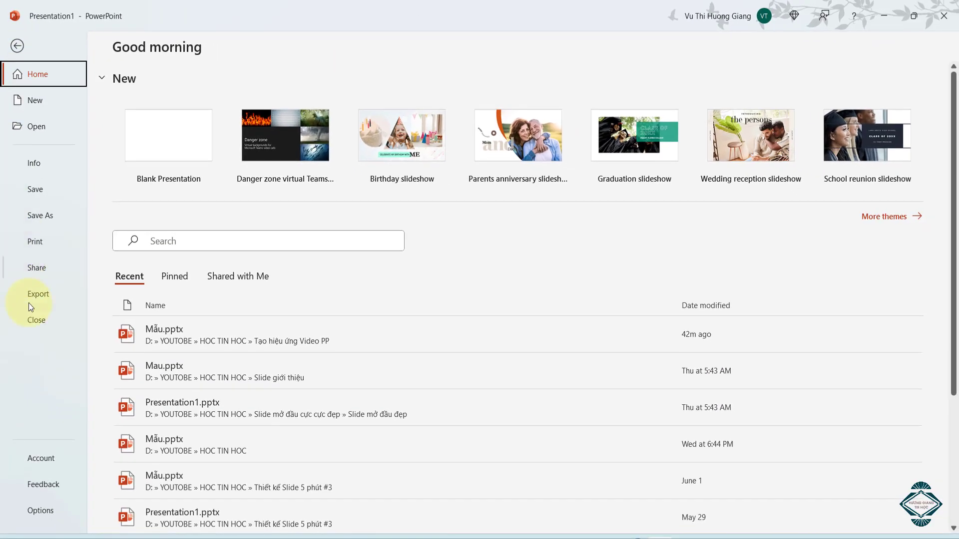
- Add Merge Shapes to the Quick Access Toolbar and realign the cut-out over the background video
left_click(55, 508)
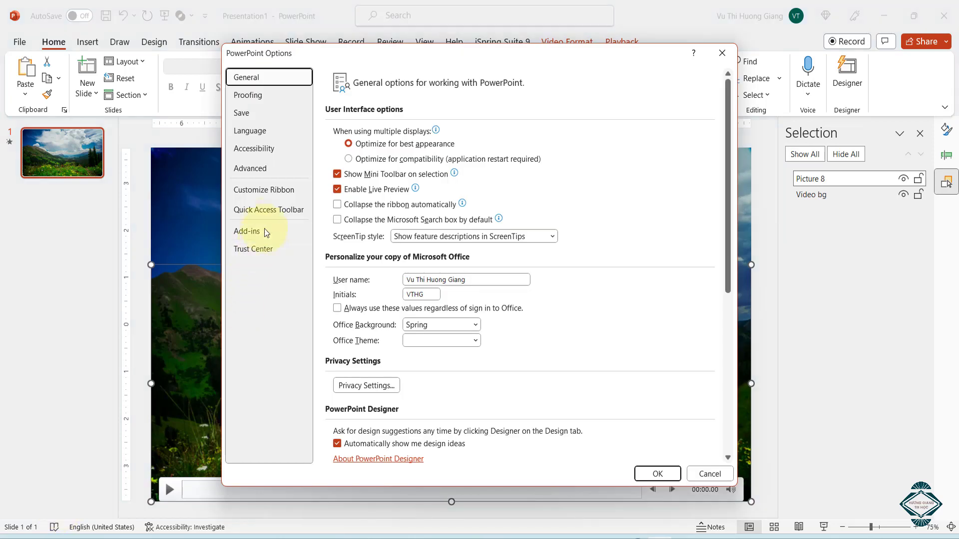
left_click(269, 211)
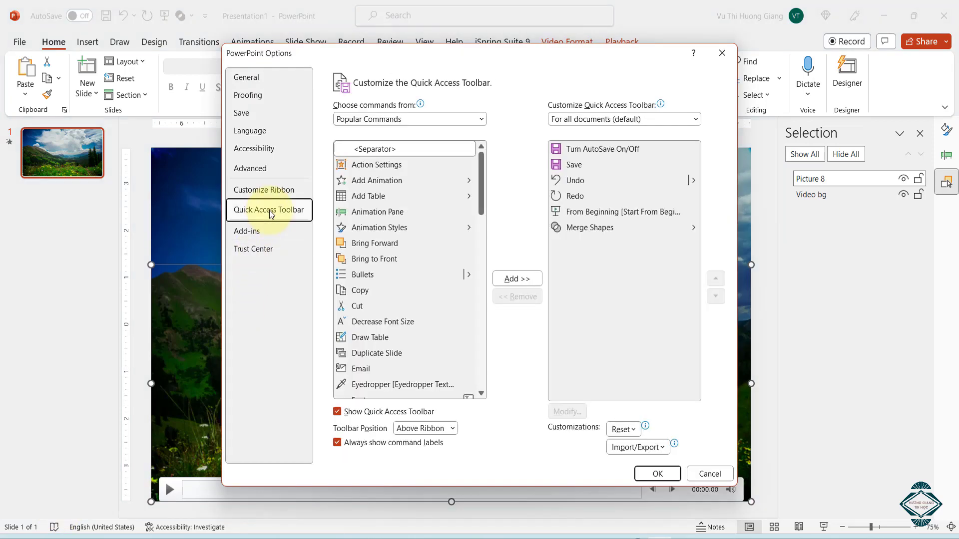
left_click(392, 119)
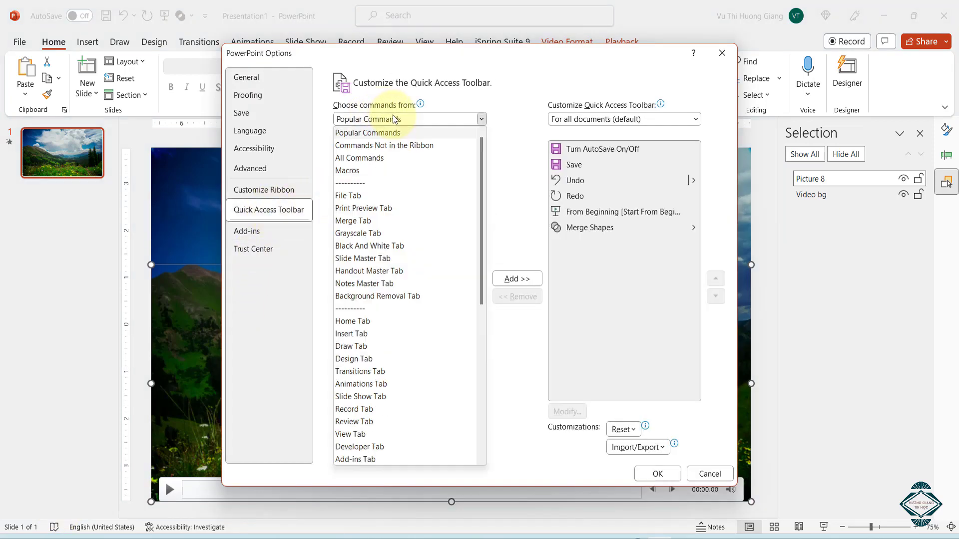
key("Escape")
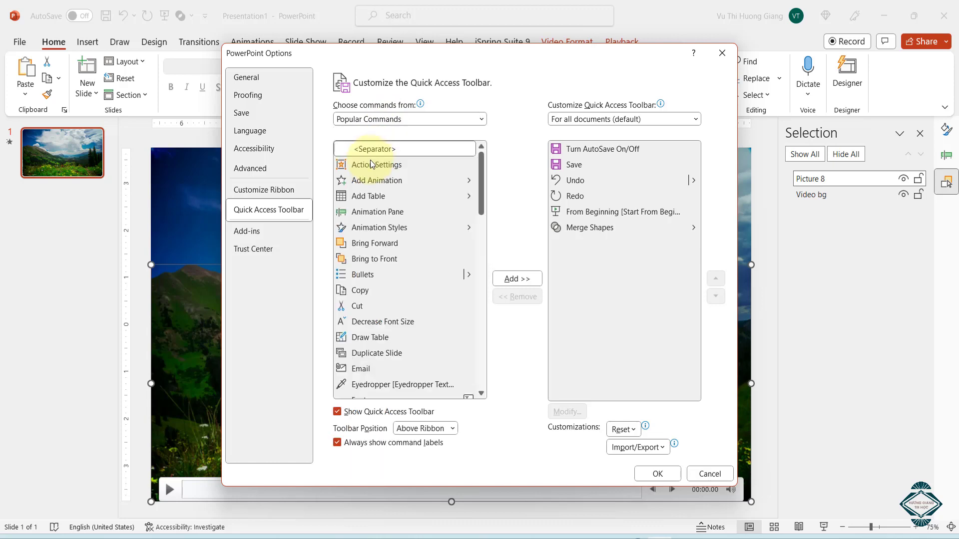
key("Down")
key("Down")
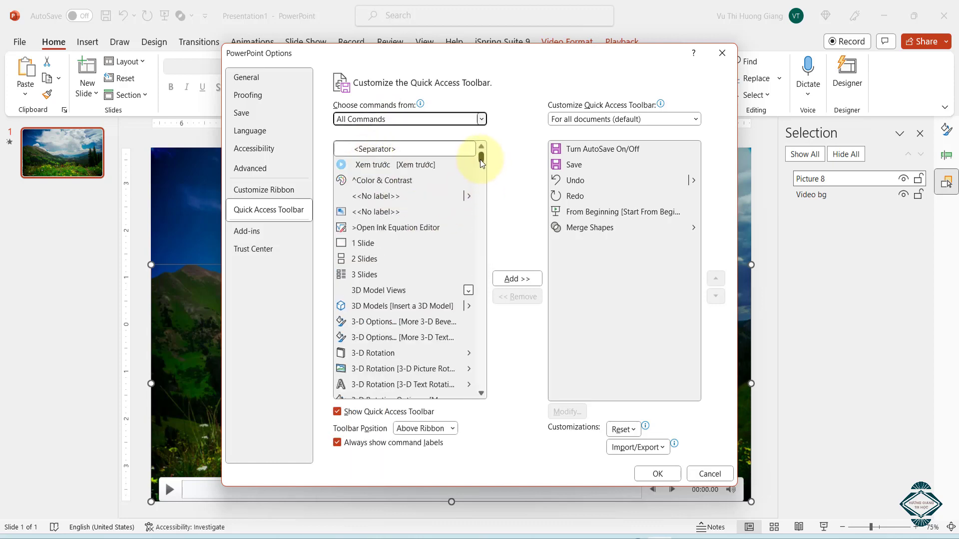
left_click_drag(480, 159, 480, 270)
left_click(402, 300)
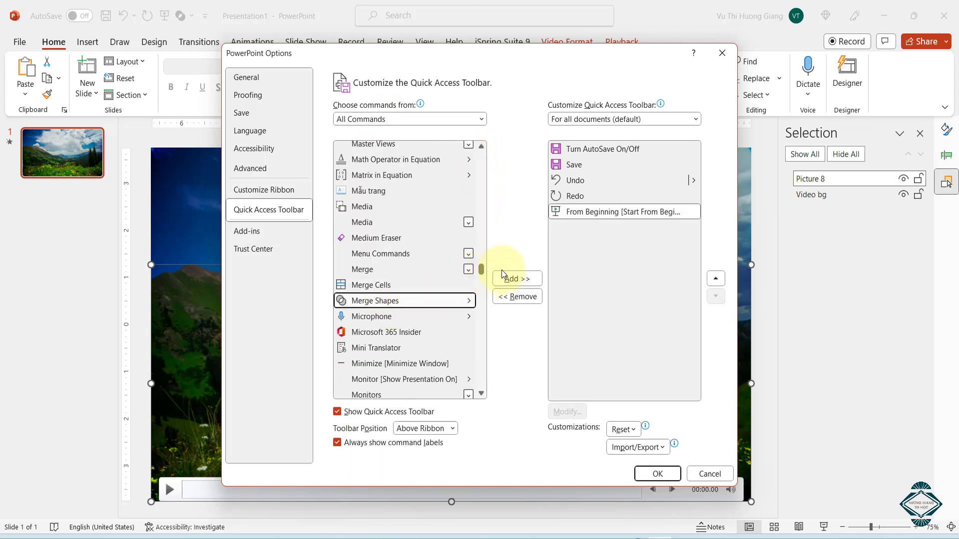
left_click(513, 280)
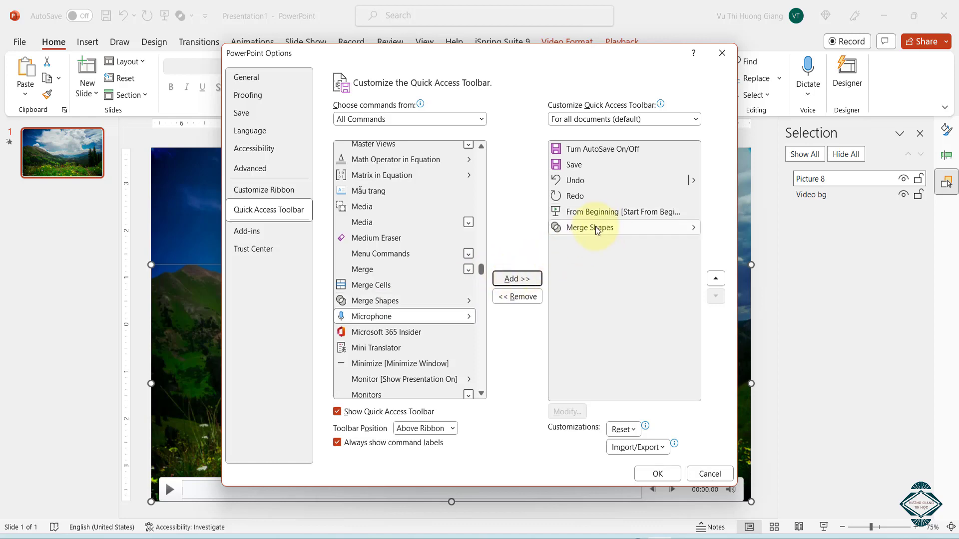
left_click(657, 474)
mouse_move(514, 423)
left_mouse_down()
mouse_move(490, 408)
mouse_move(492, 368)
mouse_move(498, 414)
left_mouse_up()
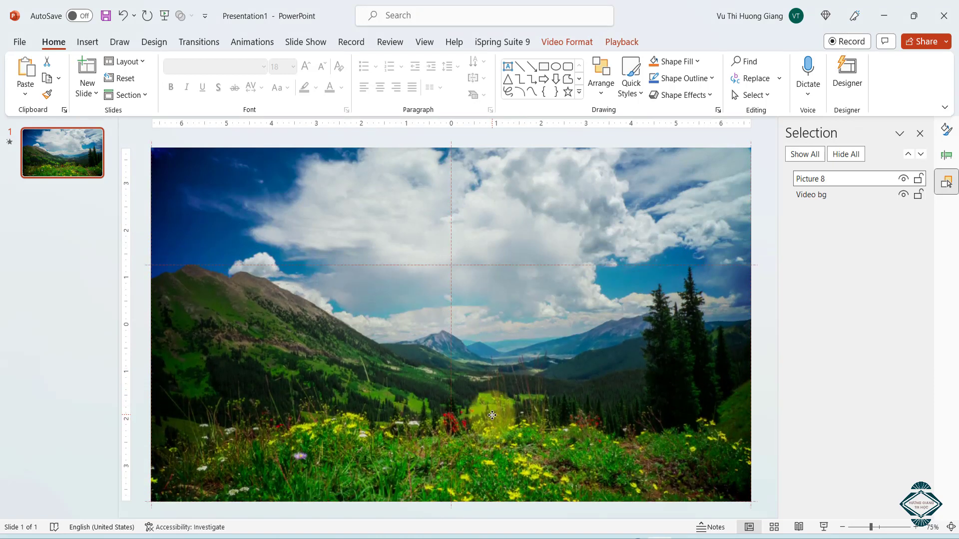
- Rename the cut-out layer 'front' and add a FLOWERS text box across the sky
left_click(809, 178)
type("front")
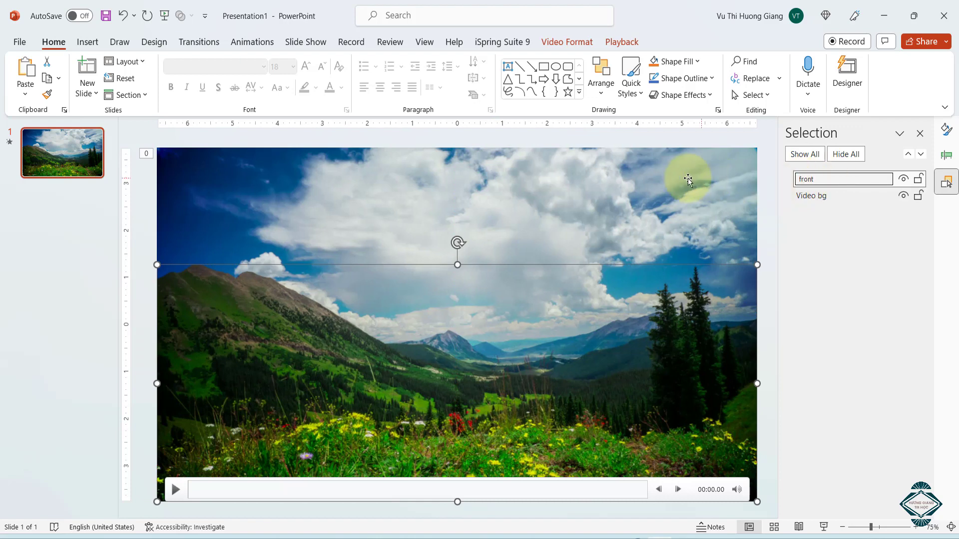
left_click(508, 70)
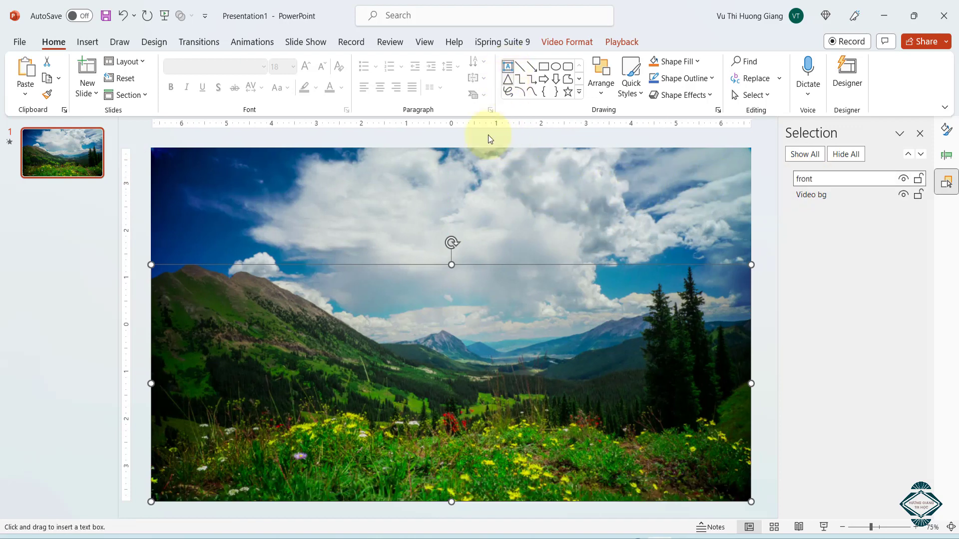
left_click_drag(282, 195, 696, 289)
type("FLOWERS")
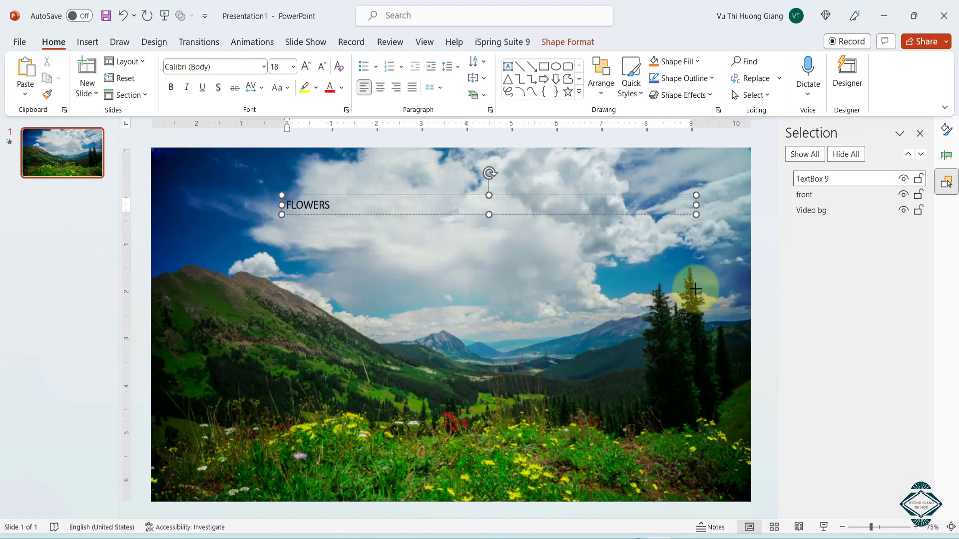
- Format the FLOWERS title as white 115-pt Congenial Black
key("ctrl+a")
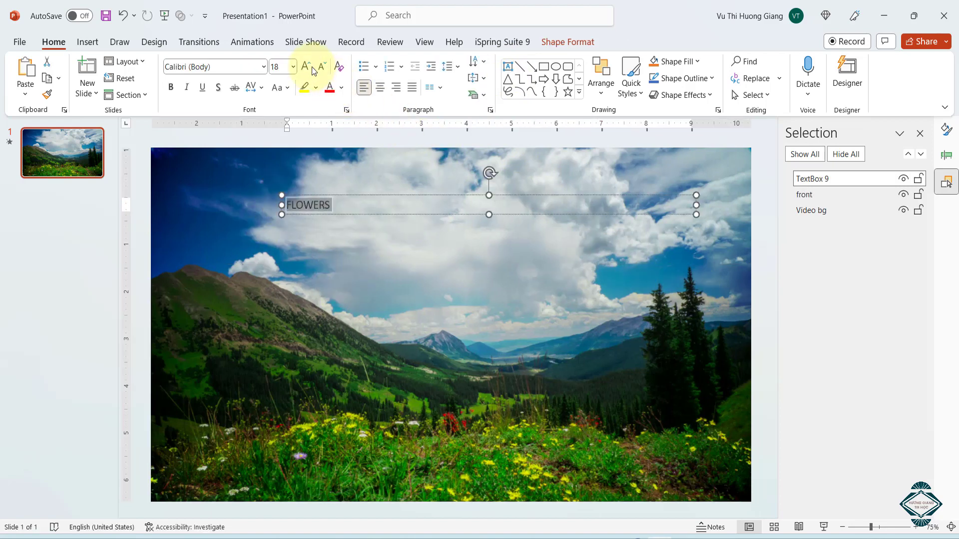
left_click(307, 65)
left_click(306, 66)
left_click(307, 65)
type("115")
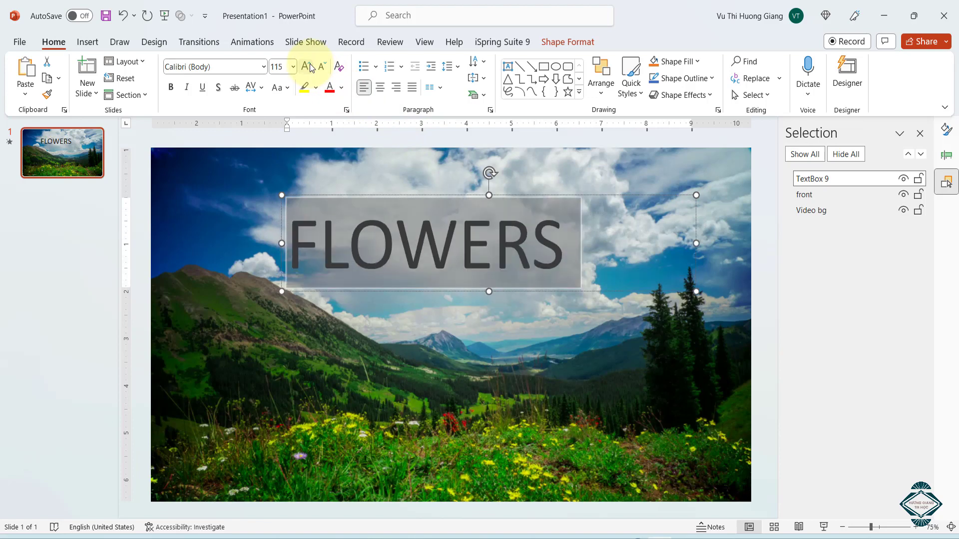
left_click(263, 66)
left_click(244, 158)
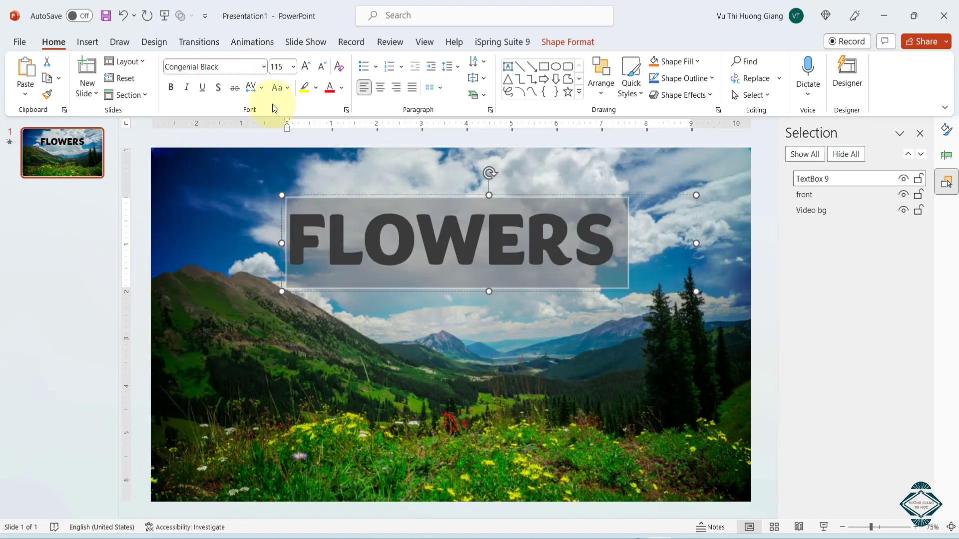
left_click(343, 89)
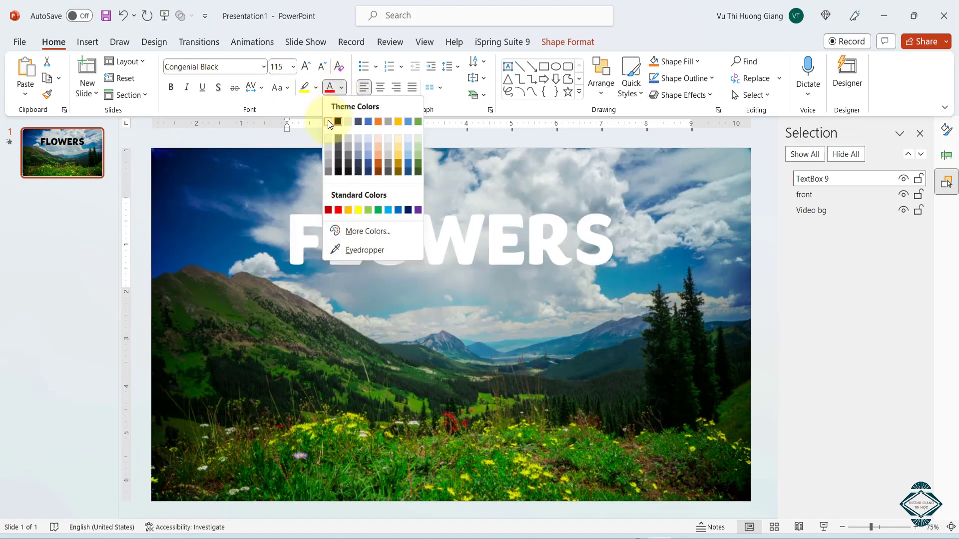
left_click(328, 120)
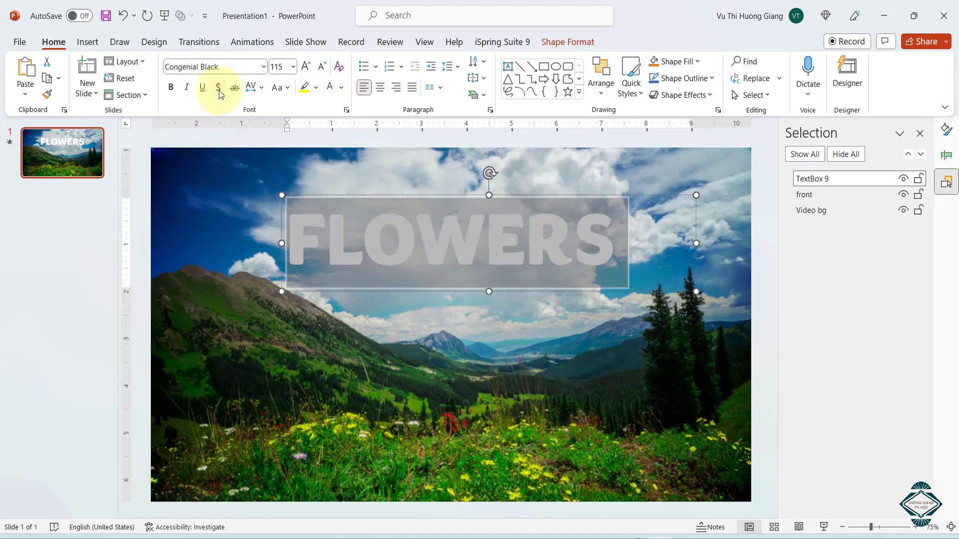
left_click(232, 185)
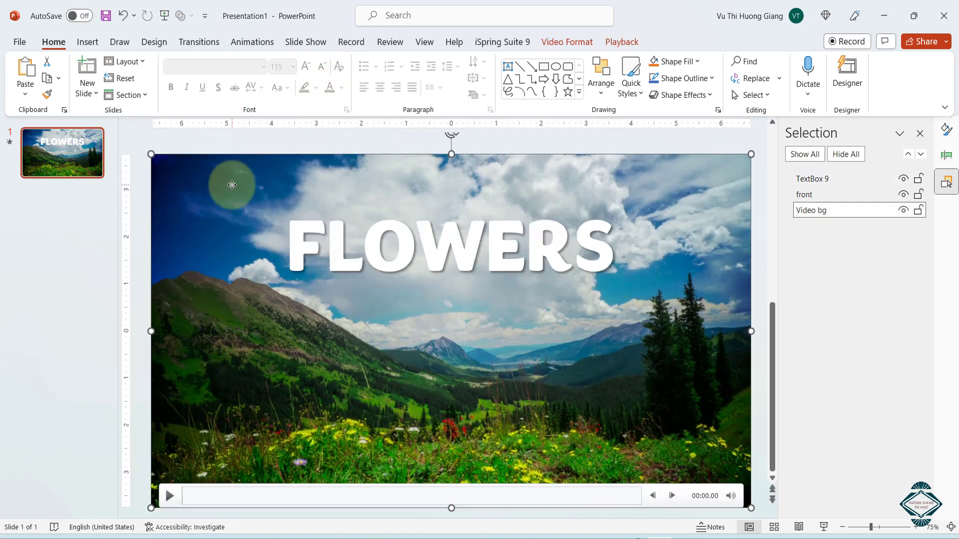
left_click(379, 249)
- Expand the character spacing of the FLOWERS text in the Font dialog
left_click(345, 111)
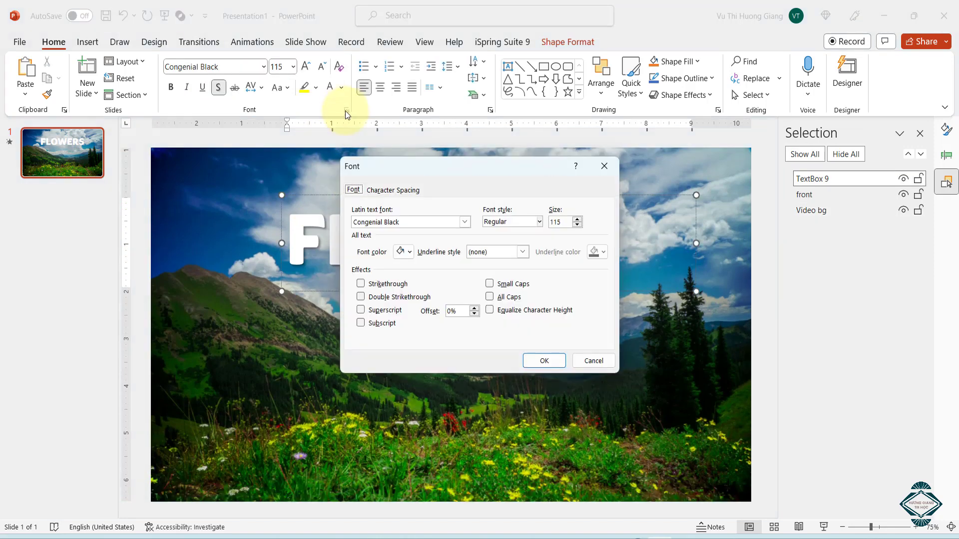
left_click(394, 191)
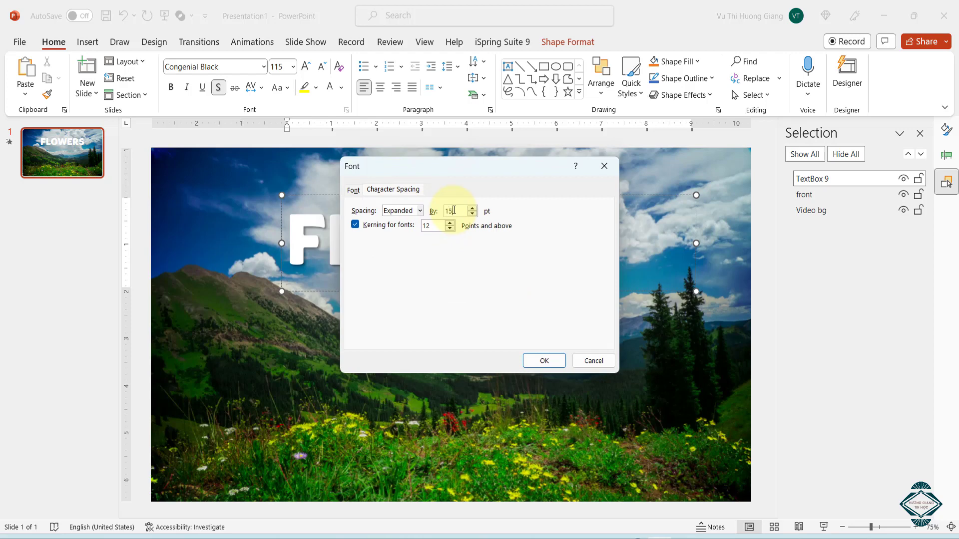
key("Return")
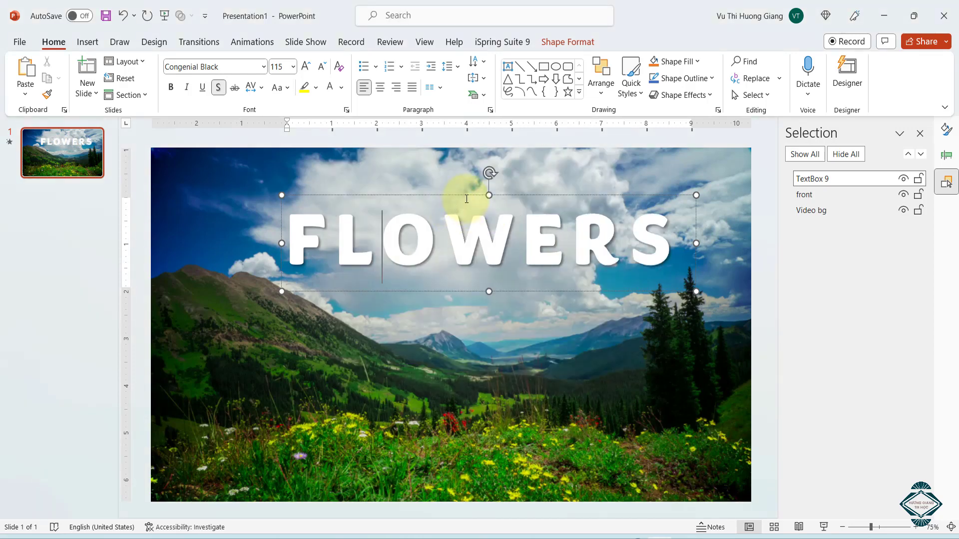
- Move the FLOWERS text box beneath the front layer and position it across the upper slide
left_click_drag(464, 195, 434, 187)
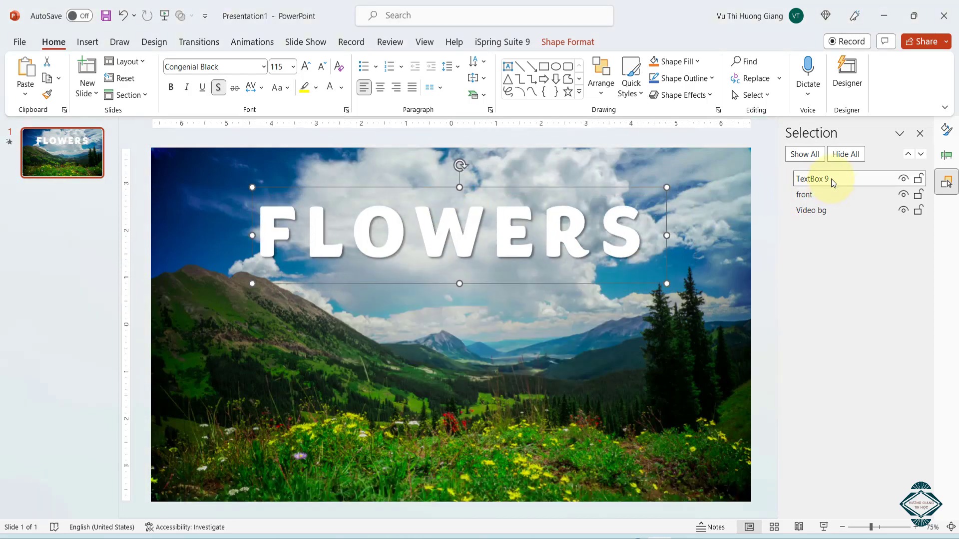
left_click_drag(831, 179, 832, 202)
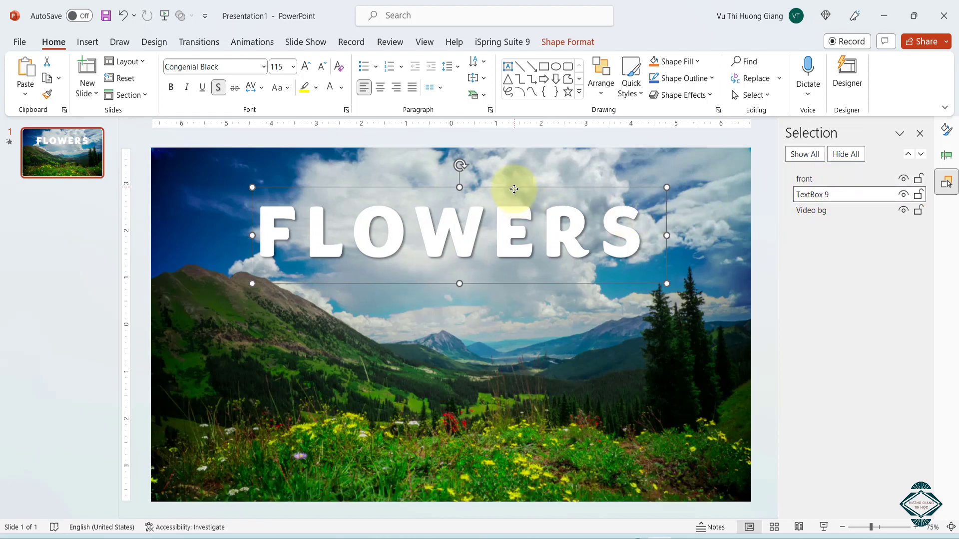
mouse_move(514, 188)
left_mouse_down()
mouse_move(511, 311)
mouse_move(524, 166)
left_mouse_up()
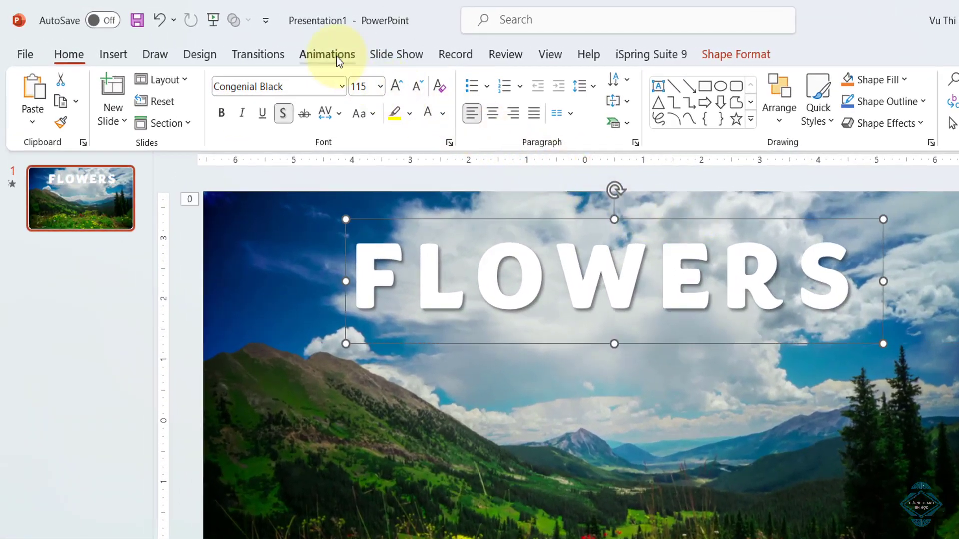
- Apply a Fly In entrance to FLOWERS, starting With Previous
left_click(327, 54)
left_click(304, 104)
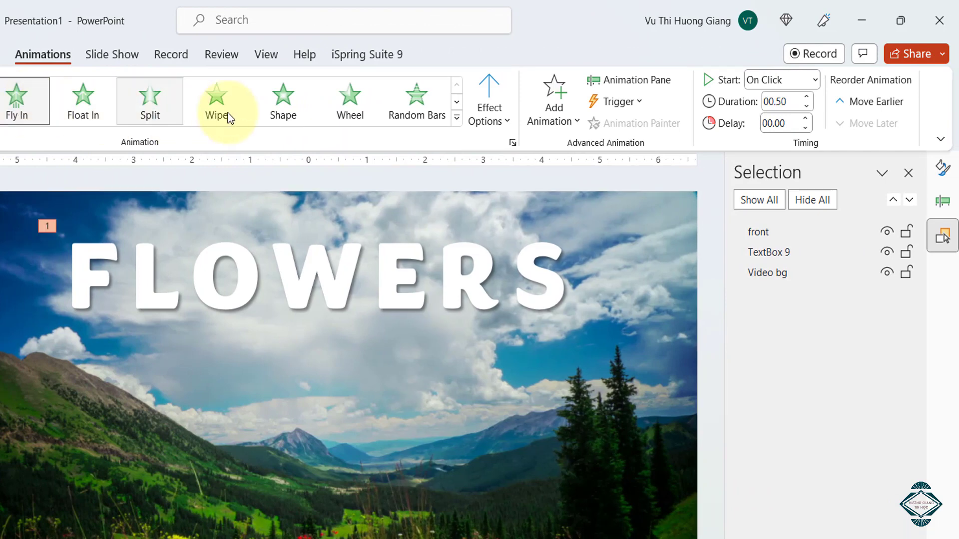
left_click(754, 81)
left_click(774, 121)
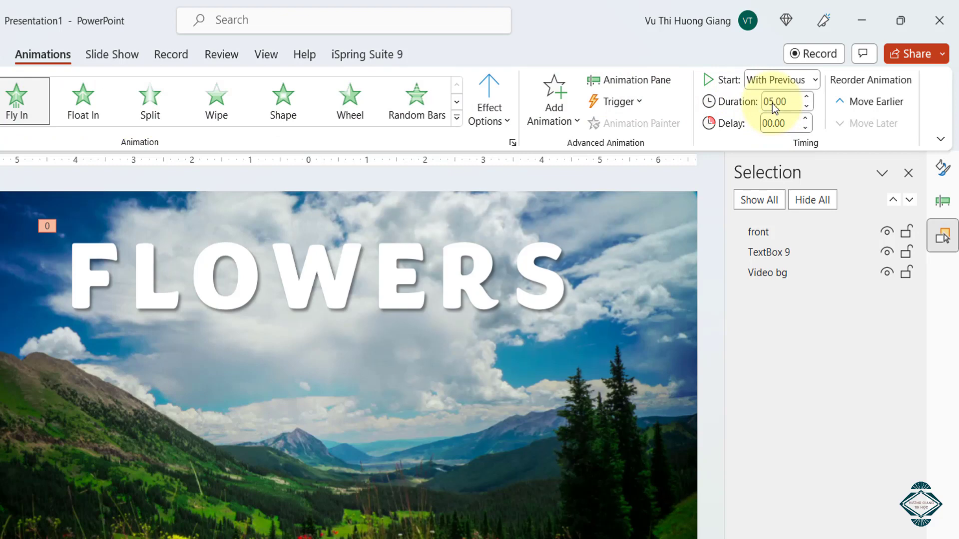
- Give the Fly In a 5-second smooth end and animate the text by letter with 5% delay
left_click(644, 80)
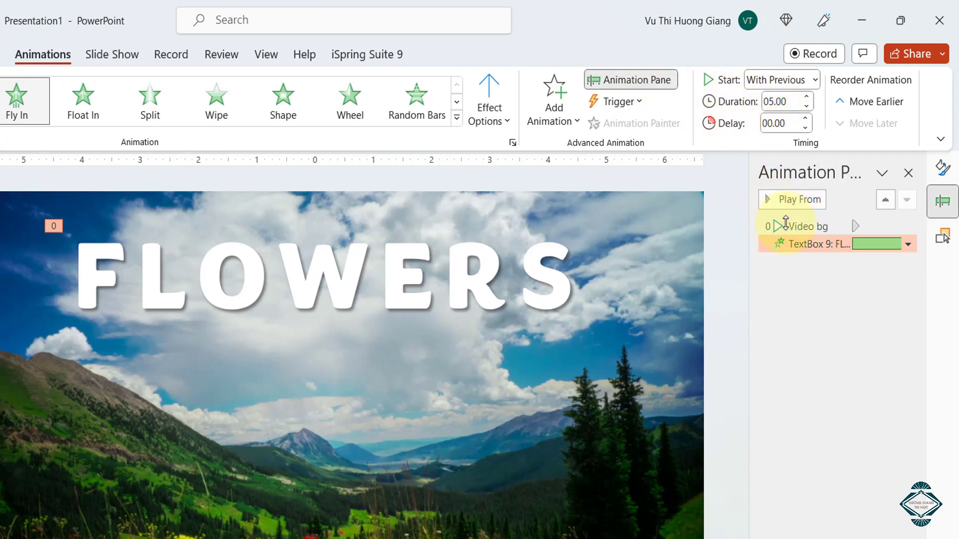
double_click(805, 245)
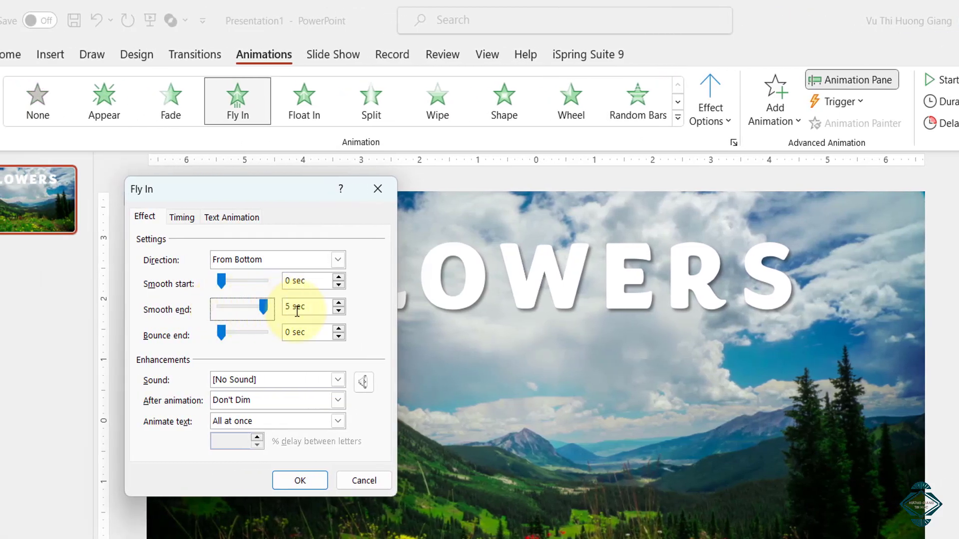
left_click(275, 423)
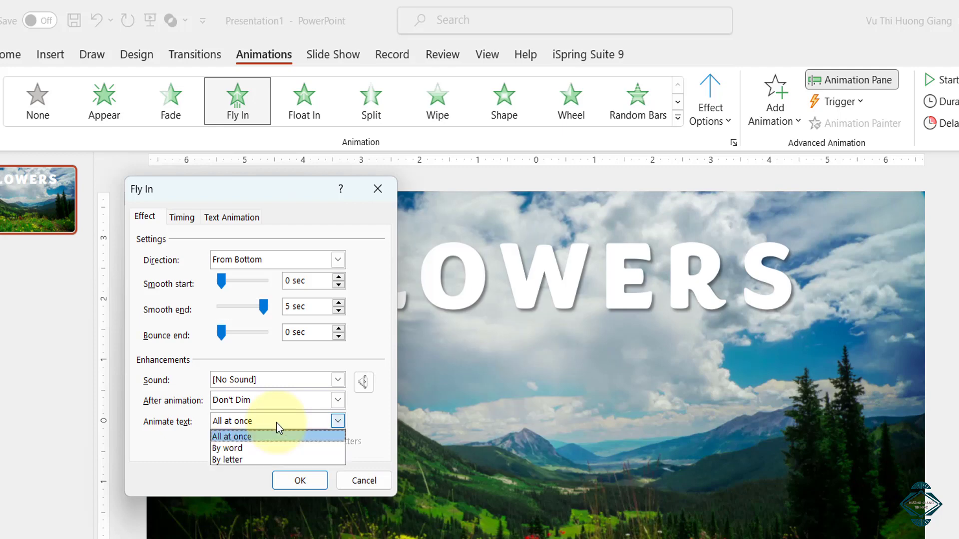
left_click(236, 459)
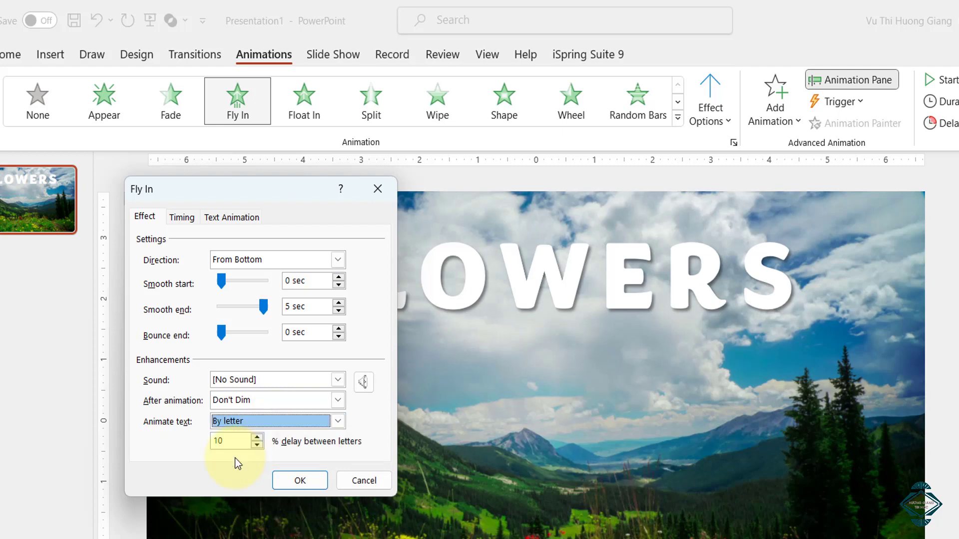
left_click(242, 442)
type("5")
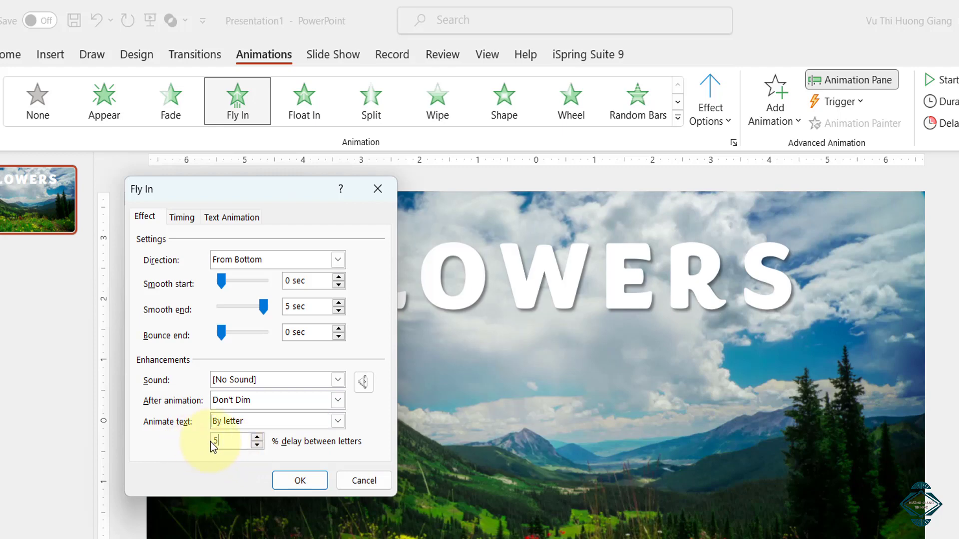
left_click(297, 478)
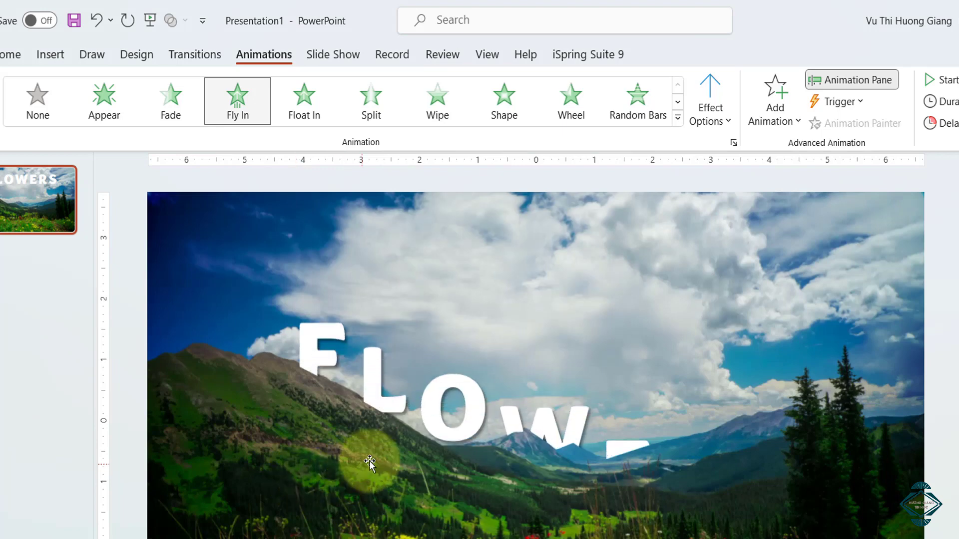
- Add a Basic Zoom entrance effect to the FLOWERS title
left_click(775, 102)
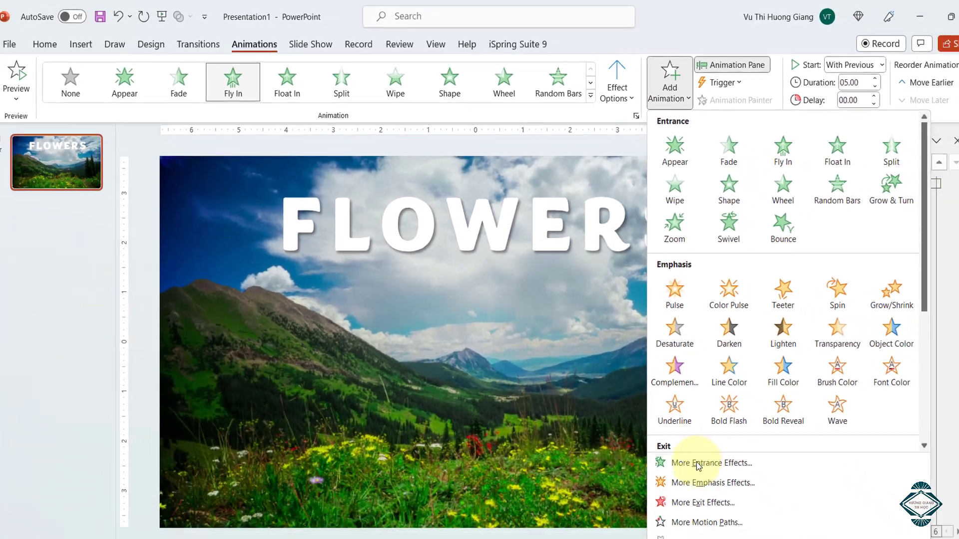
left_click(698, 465)
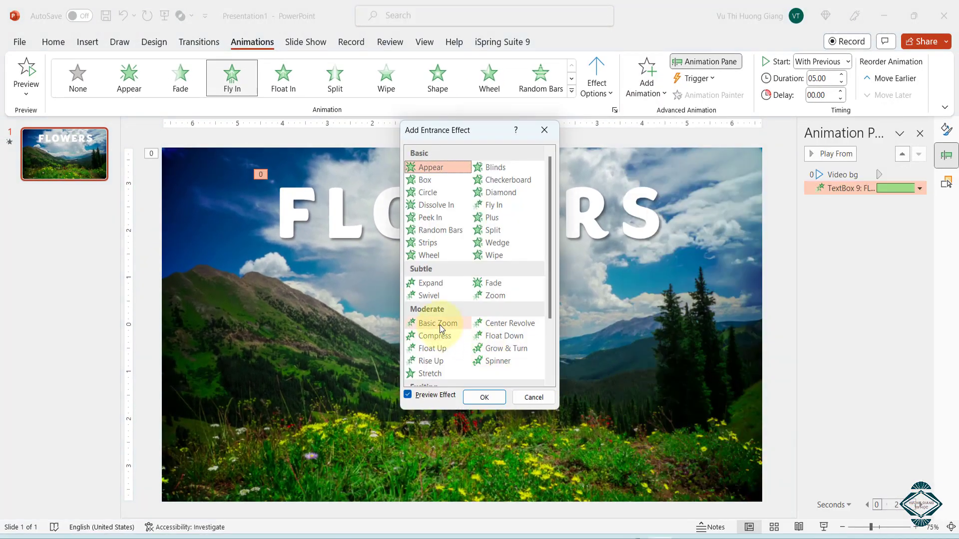
left_click(439, 323)
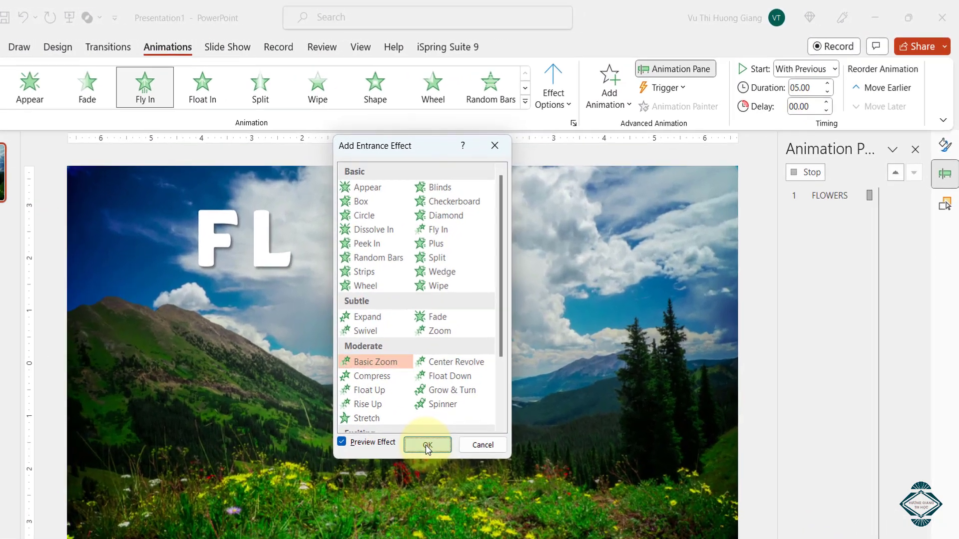
left_click(427, 444)
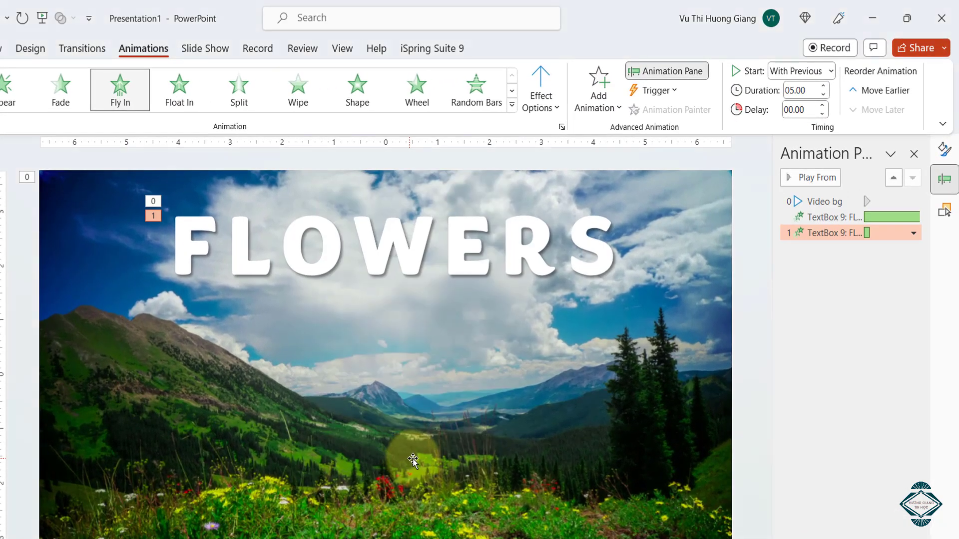
- Set the Basic Zoom to start With Previous, animated by letter with 5% delay
left_click(783, 73)
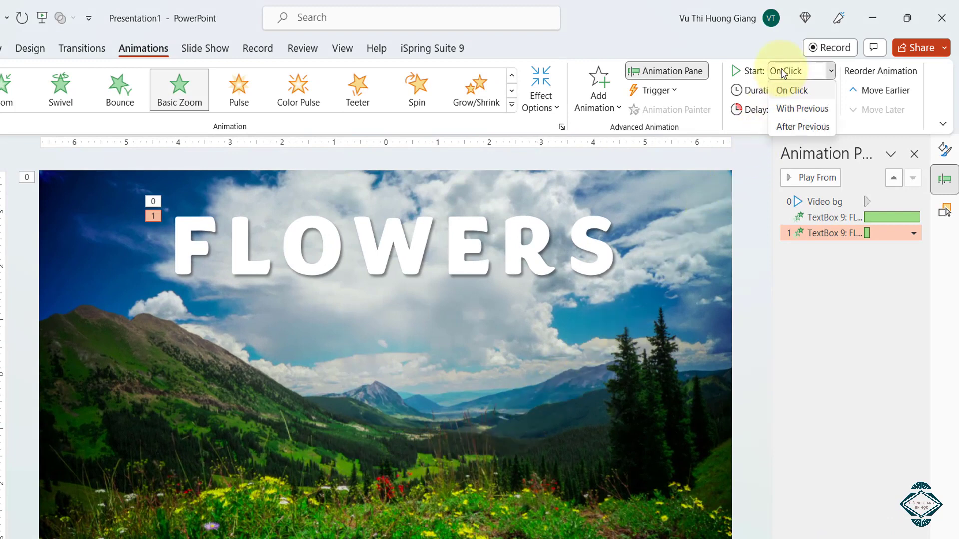
left_click(790, 109)
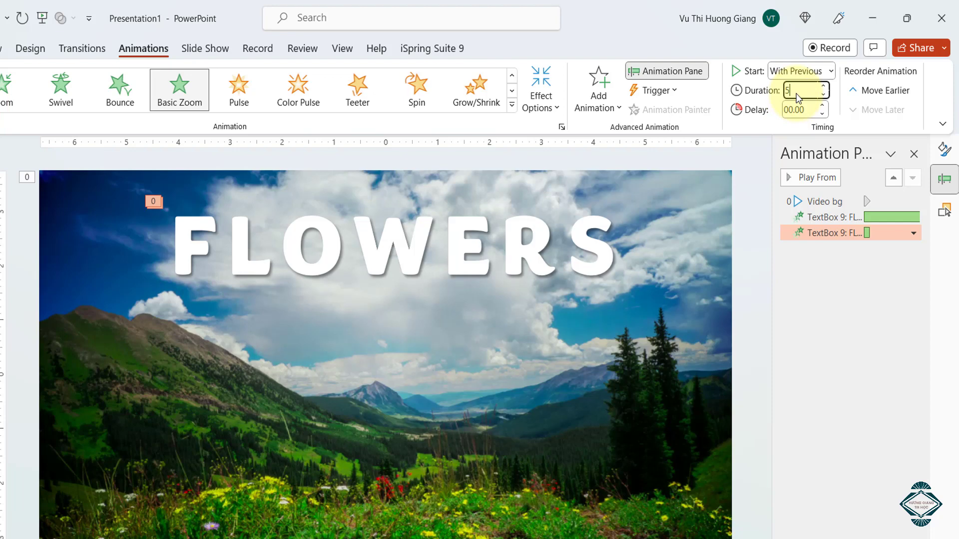
double_click(825, 231)
type("5")
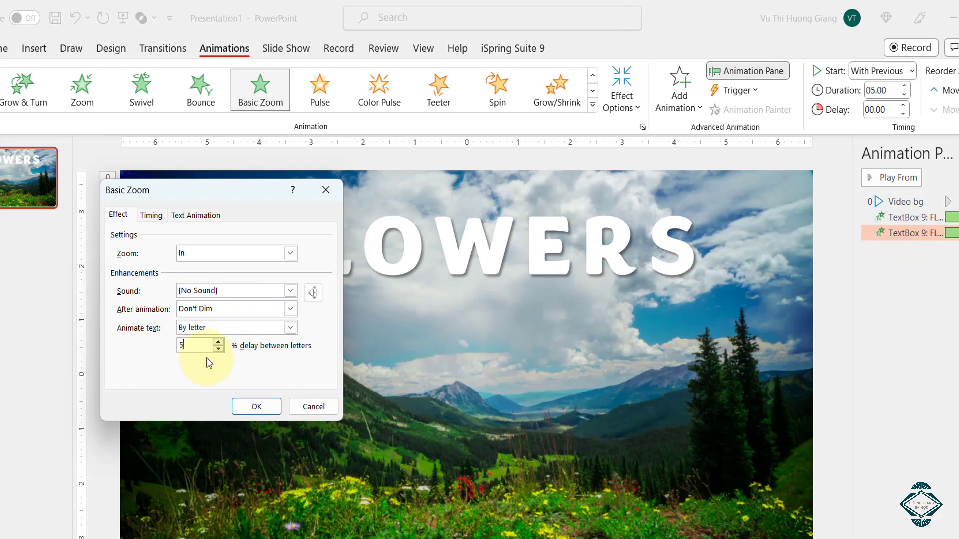
left_click(255, 403)
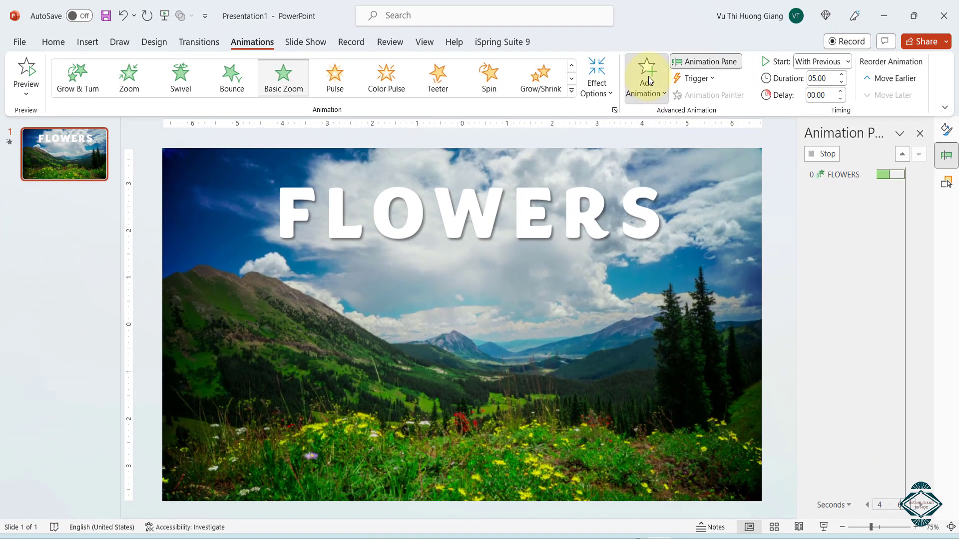
left_click(647, 77)
- Add a Fly Out exit effect to FLOWERS, starting With Previous
left_click(672, 477)
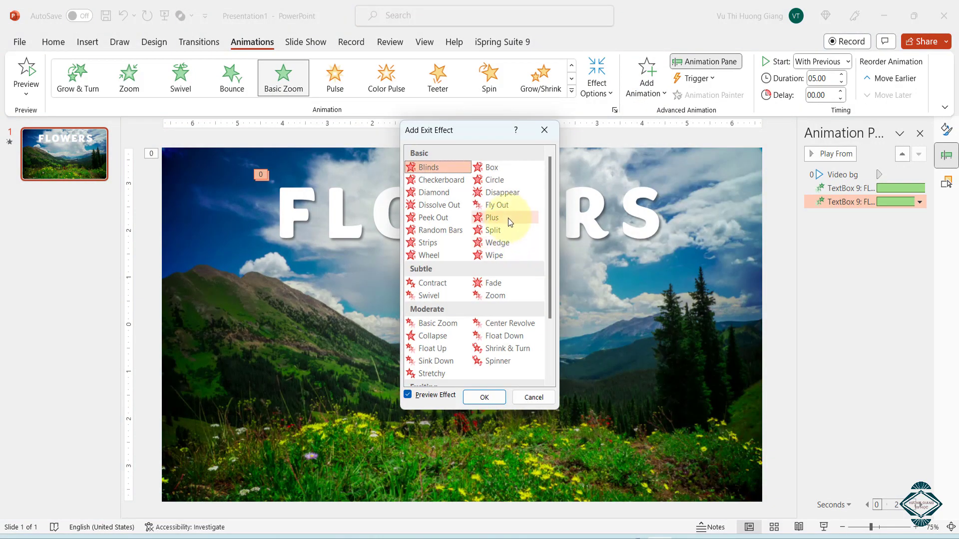
left_click(502, 206)
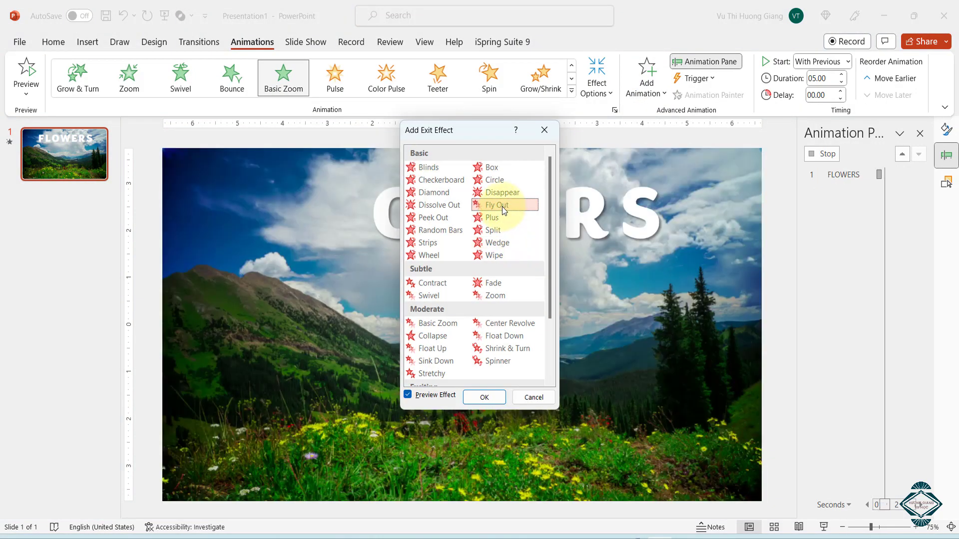
left_click(484, 398)
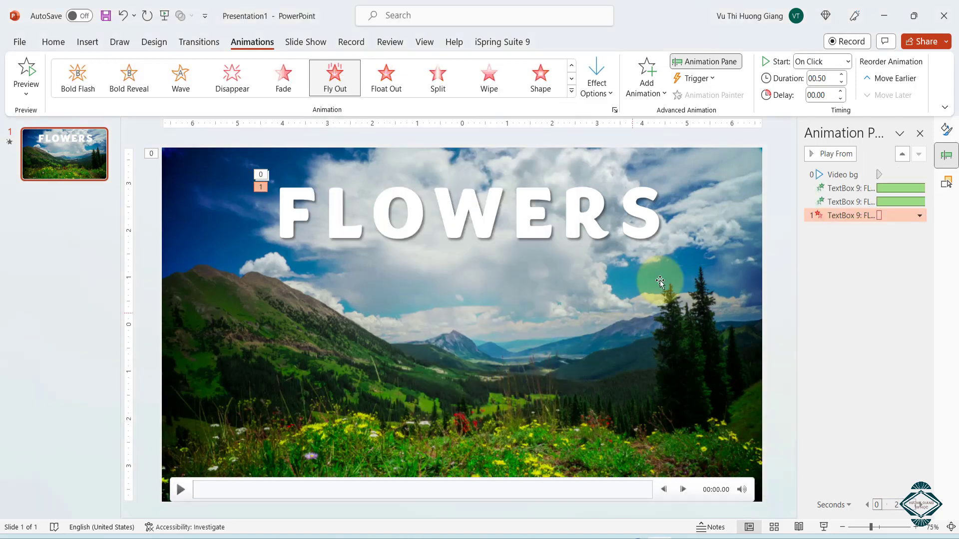
left_click(807, 60)
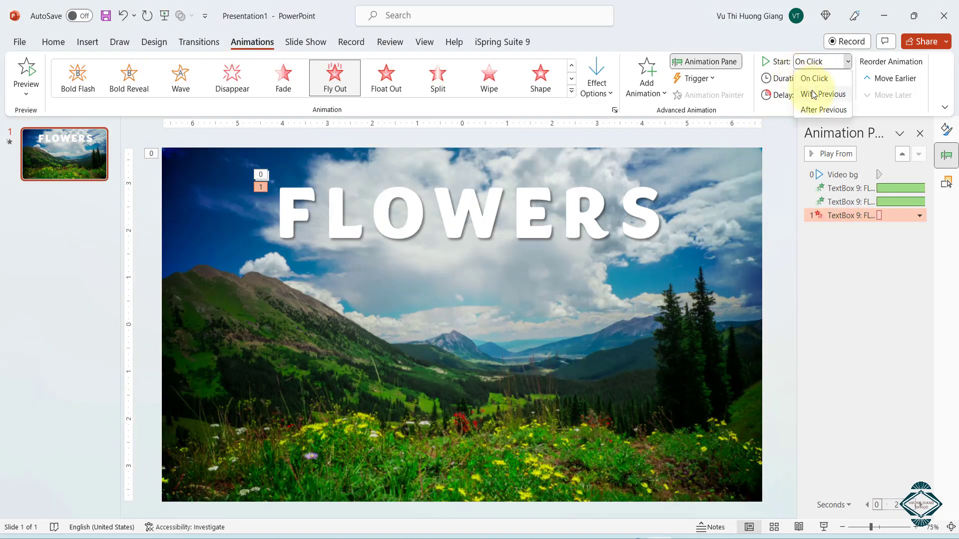
left_click(812, 94)
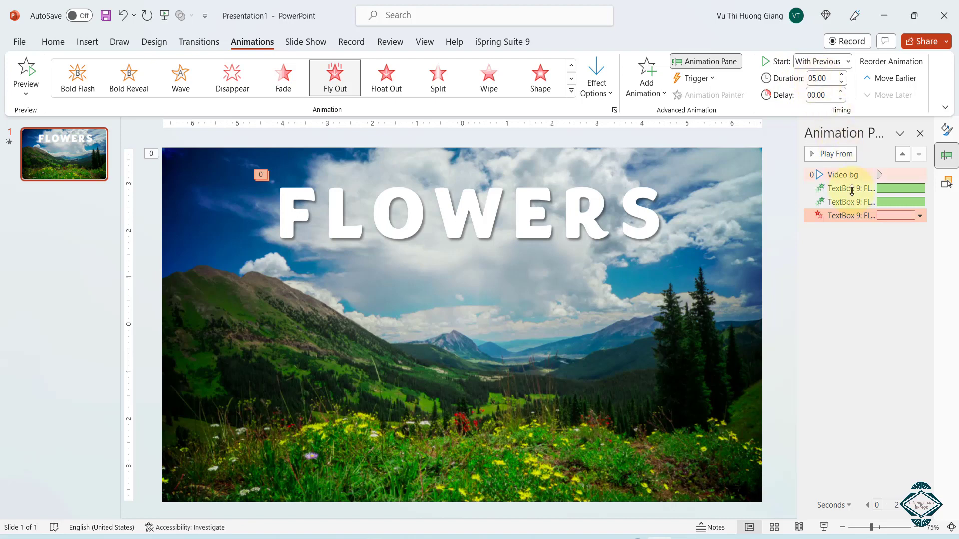
- Give the Fly Out exit a 5-second smooth start
double_click(844, 216)
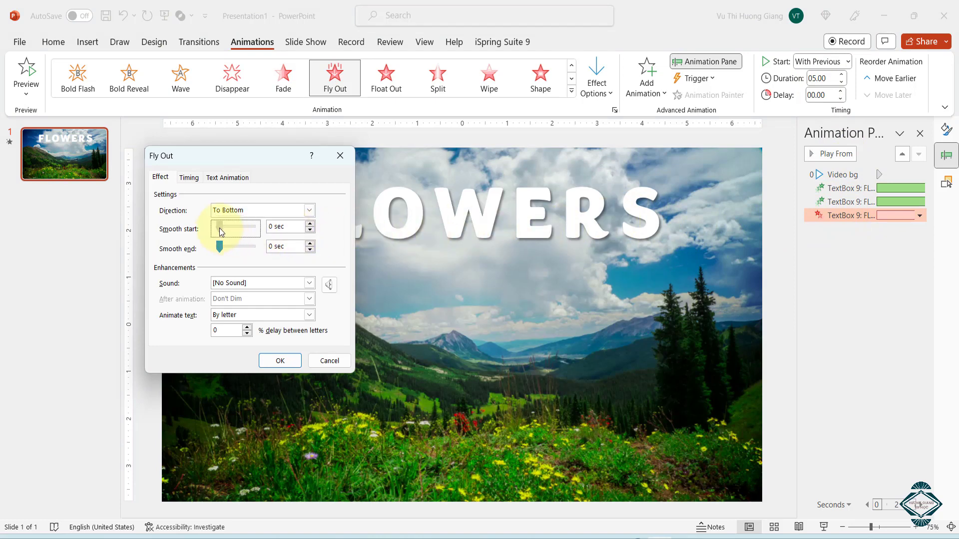
left_click_drag(220, 227, 253, 228)
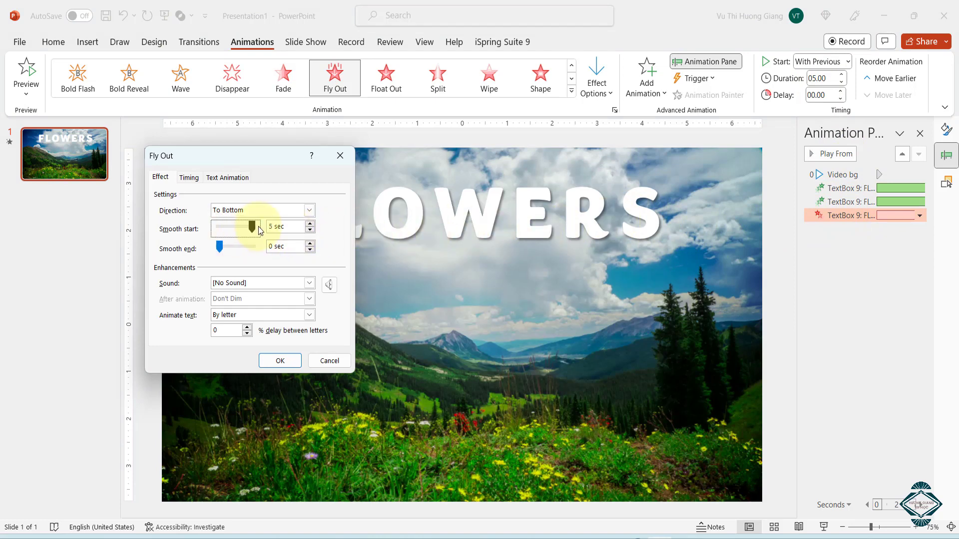
left_click(284, 361)
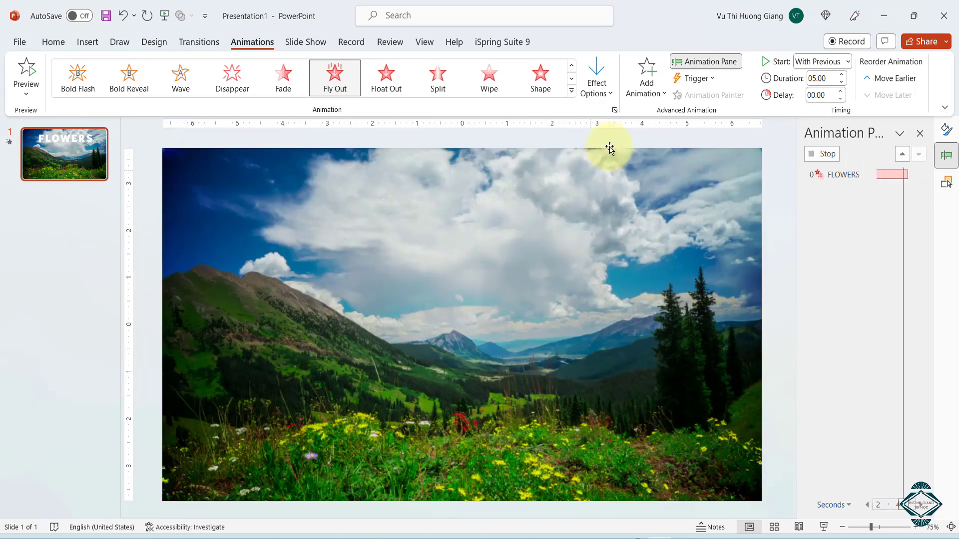
- Add a Basic Zoom exit effect to FLOWERS, starting With Previous
left_click(645, 84)
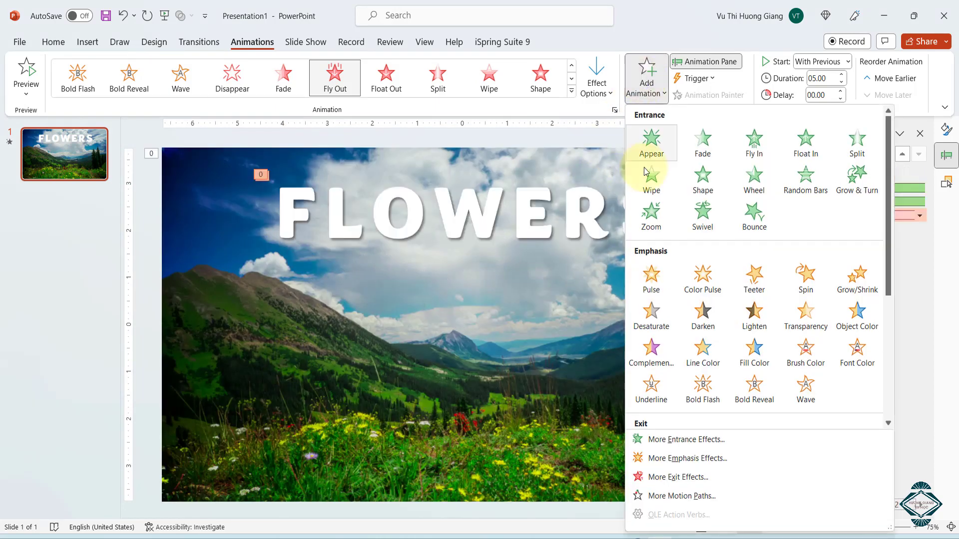
left_click(666, 475)
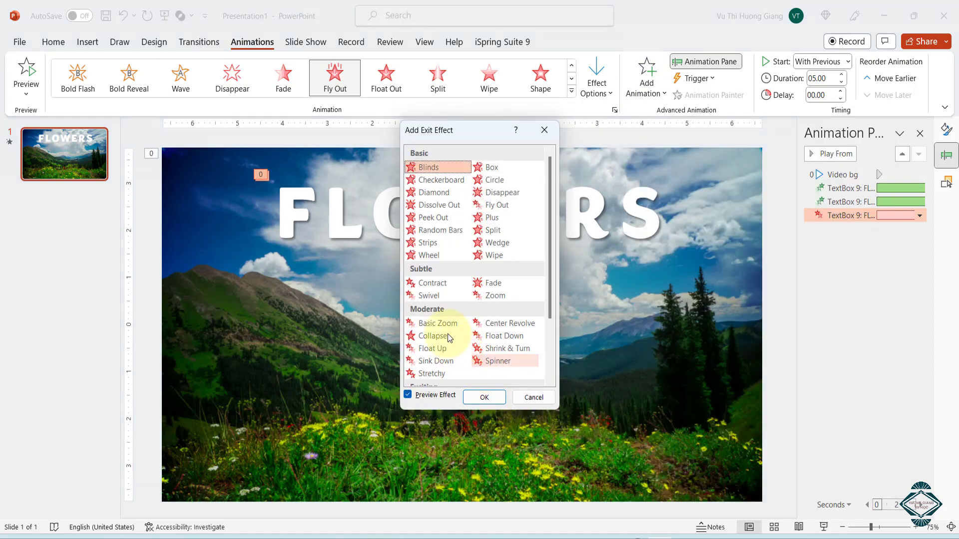
left_click(441, 323)
left_click(484, 397)
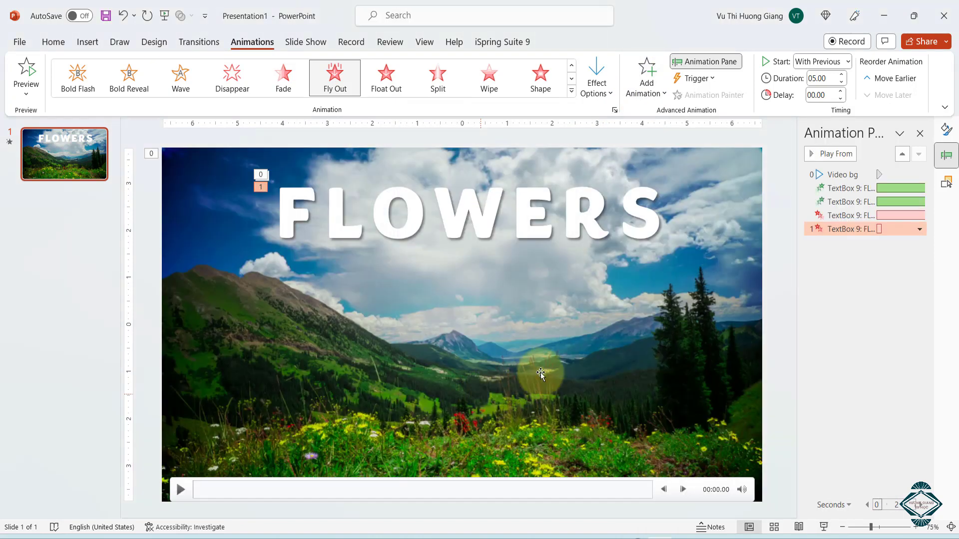
left_click(810, 59)
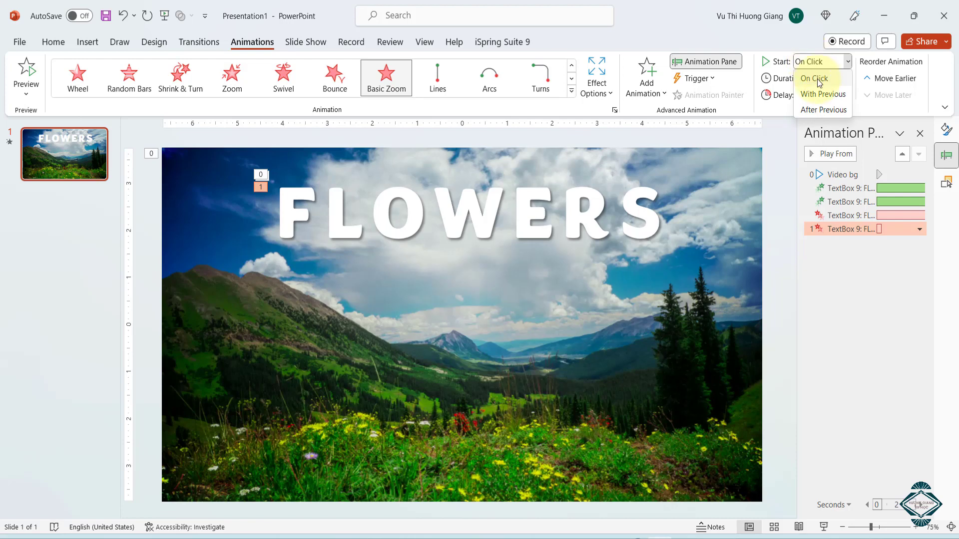
left_click(817, 93)
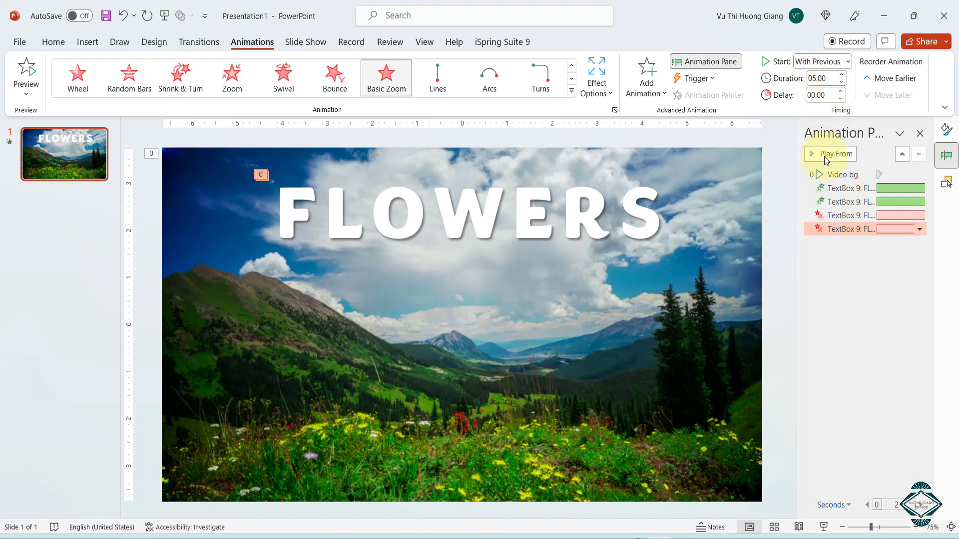
- Delay both exit animations by 10 seconds, then play the slide show
left_click(846, 217, "shift")
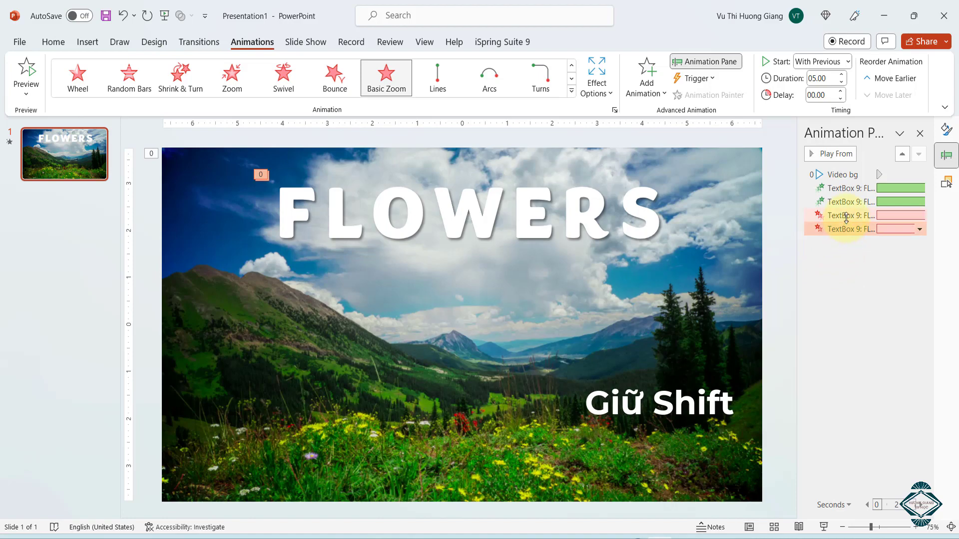
left_click(819, 95)
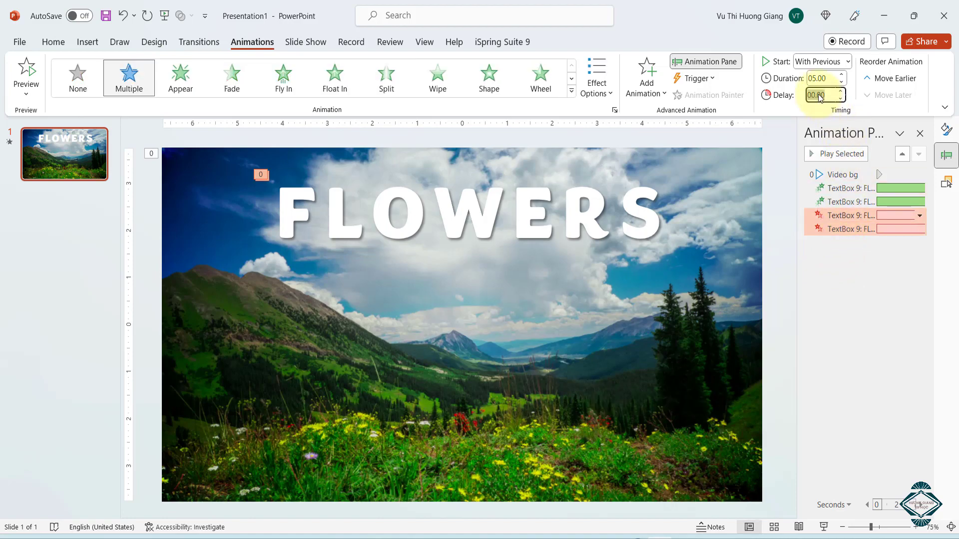
type("10")
key("Return")
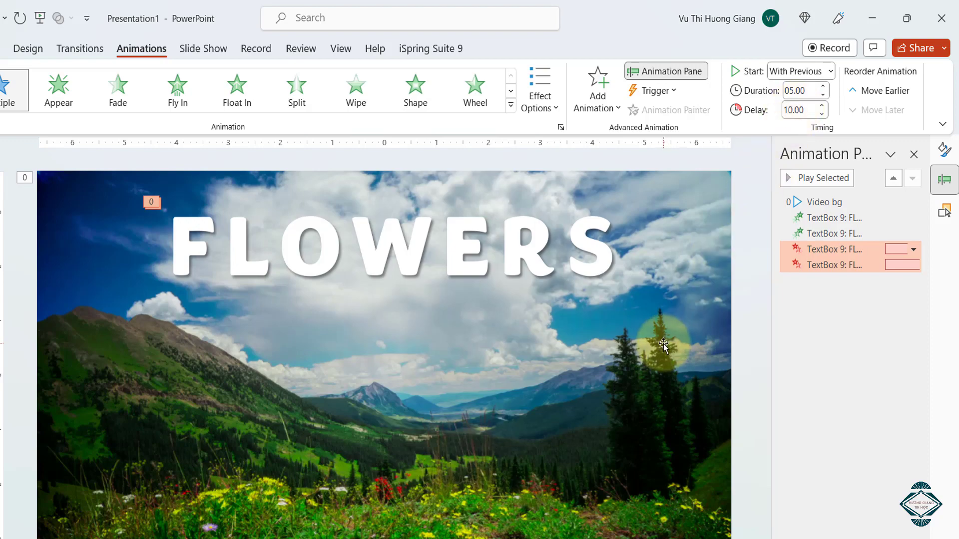
left_click(822, 503)
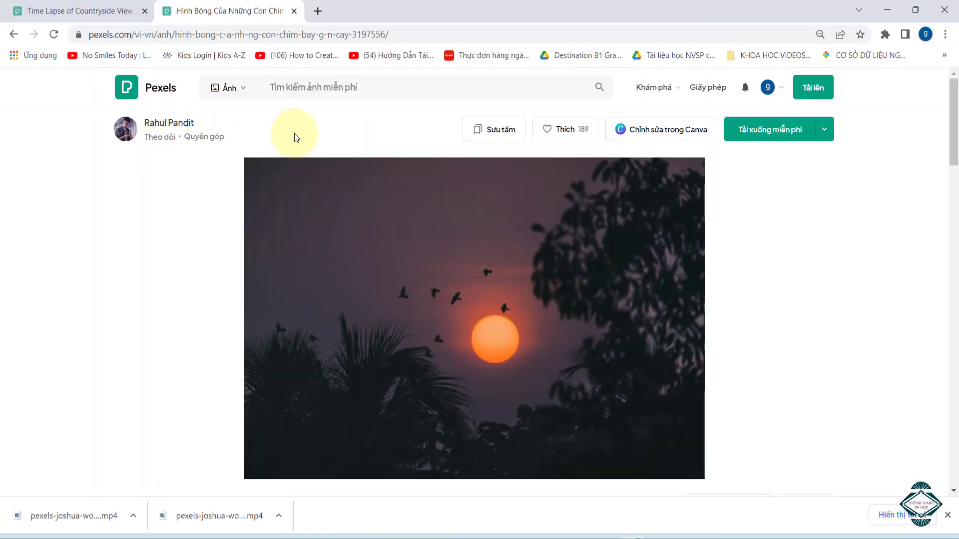
- Download the birds-at-sunset photo from Pexels and load remove.bg in a new tab
left_click(768, 142)
left_click(318, 12)
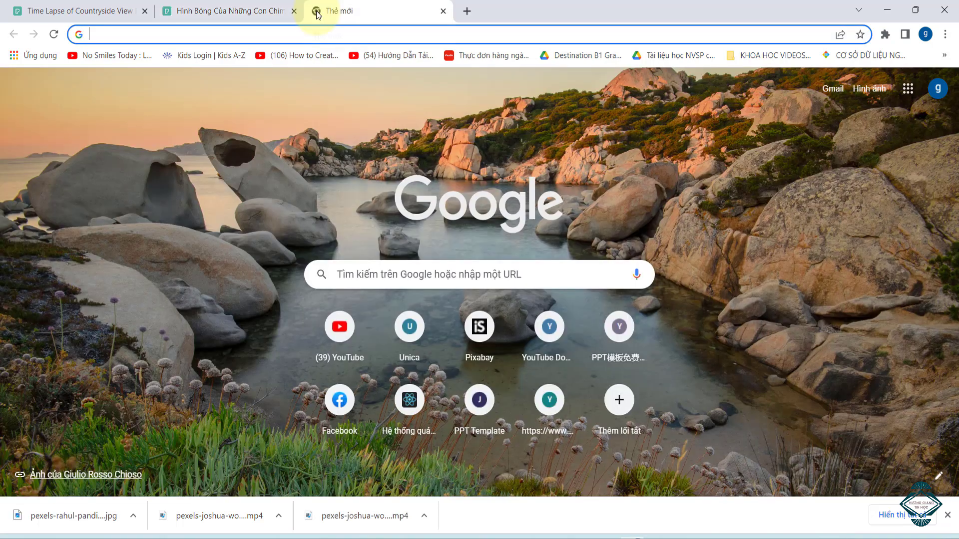
type("remove.bg")
key("Return")
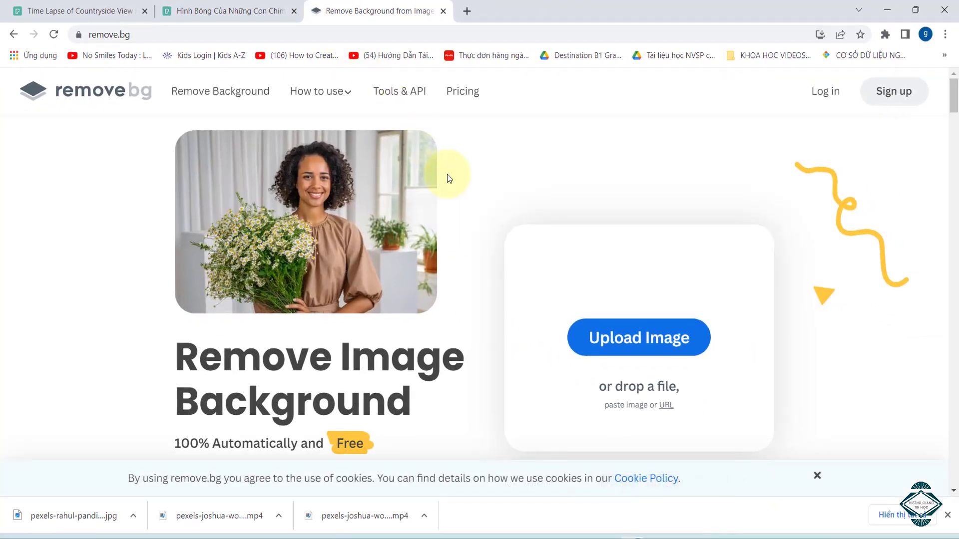
- Upload the downloaded pexels-rahul-pandit sunset JPG to remove.bg and download the cut-out result
left_click(622, 334)
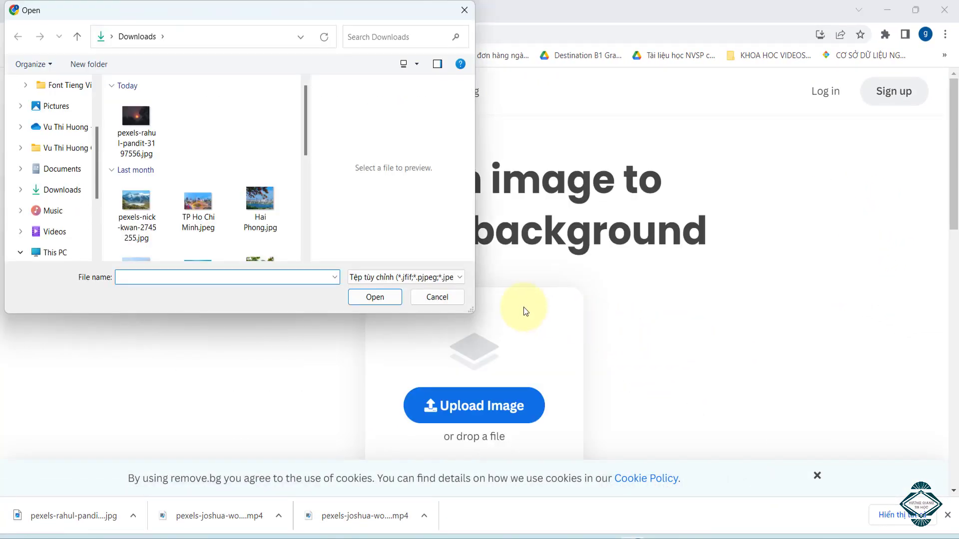
left_click(136, 123)
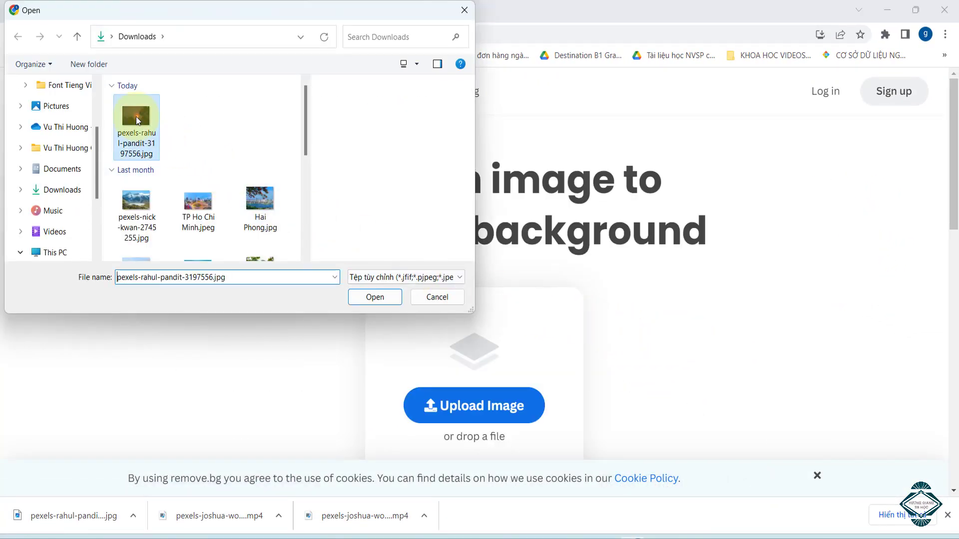
left_click(370, 295)
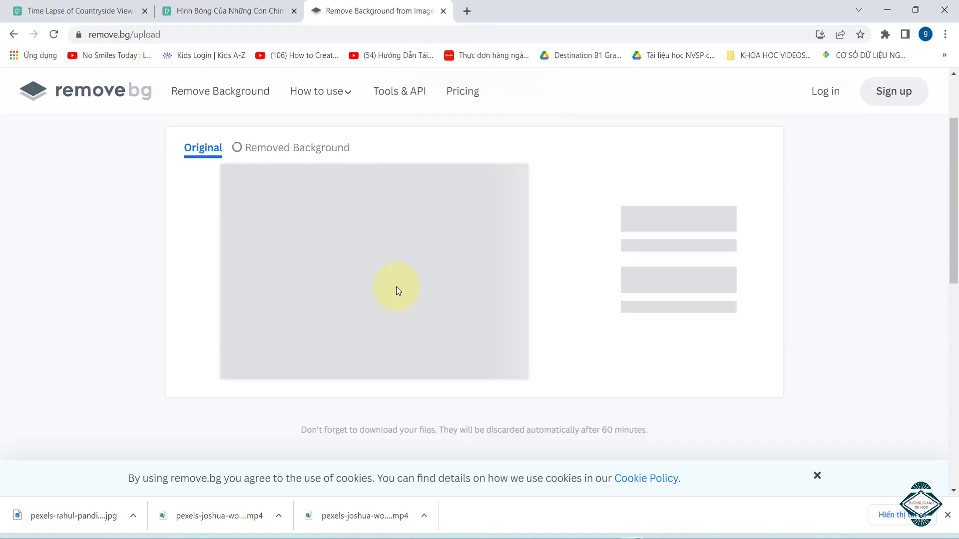
left_click(644, 222)
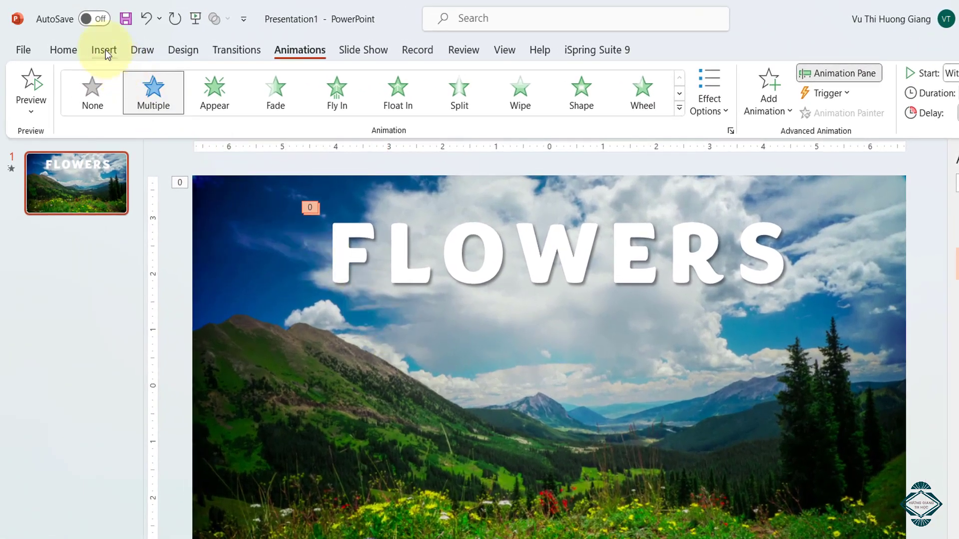
- Insert the background-removed sunset PNG from Downloads and move it up and left
left_click(105, 50)
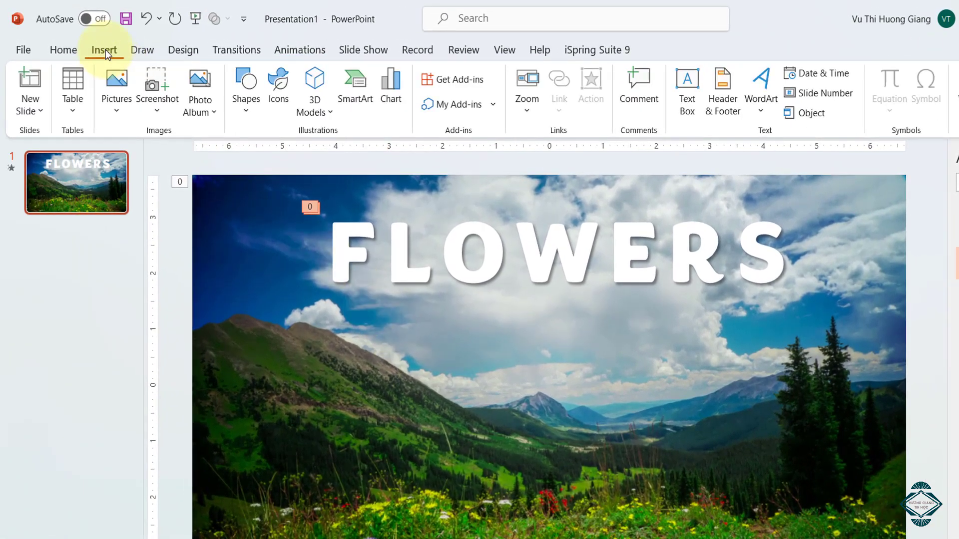
left_click(113, 110)
left_click(142, 159)
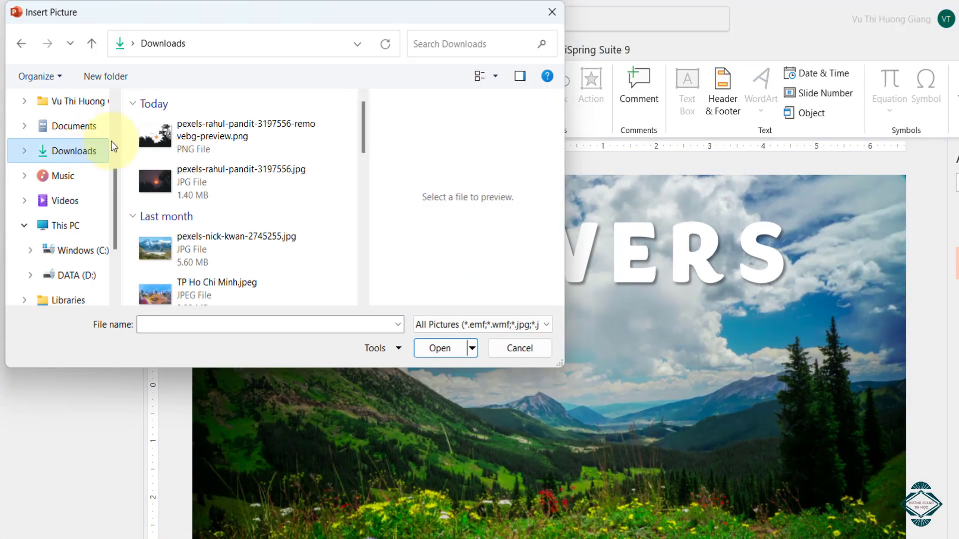
left_click(195, 130)
left_click(437, 348)
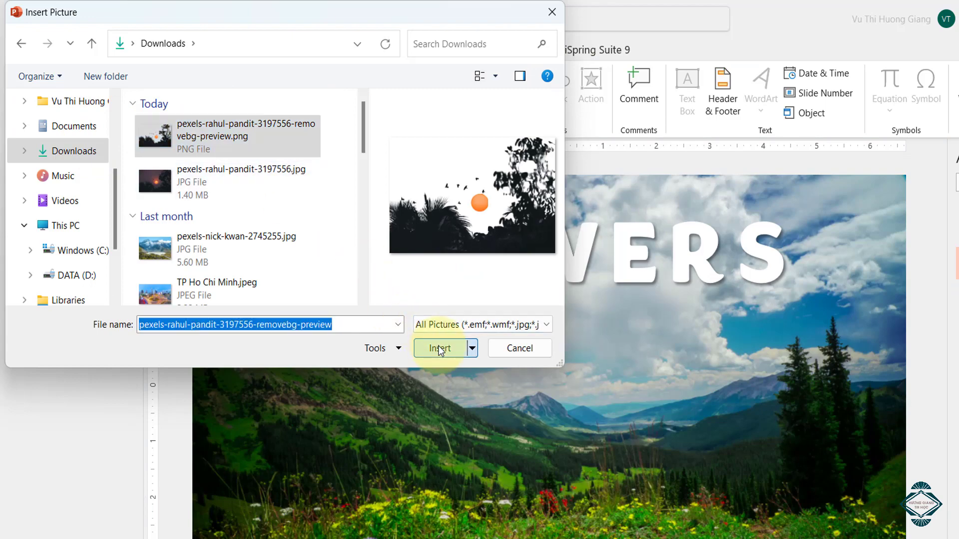
mouse_move(569, 404)
left_mouse_down()
mouse_move(521, 333)
mouse_move(510, 339)
left_mouse_up()
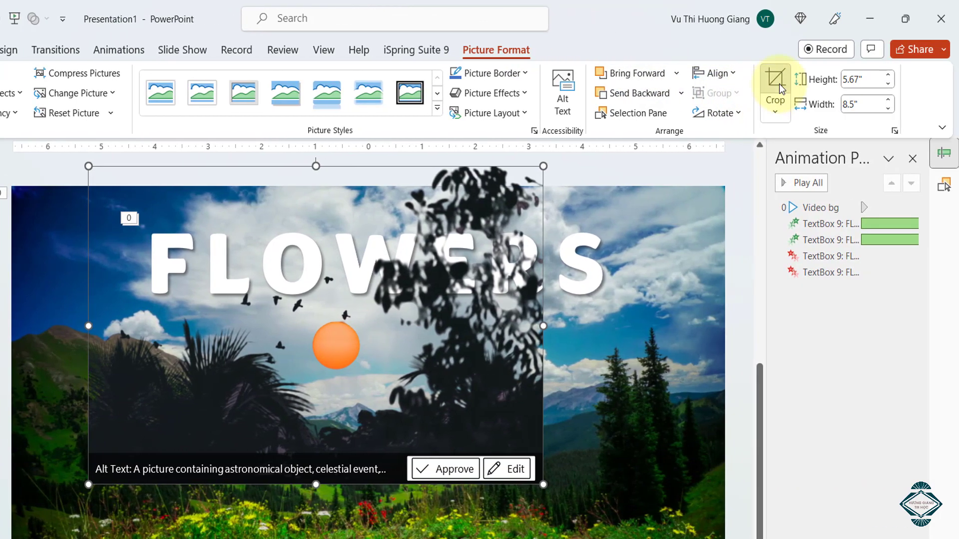
- Crop the picture from all four sides down to just the orange sun
left_click(761, 100)
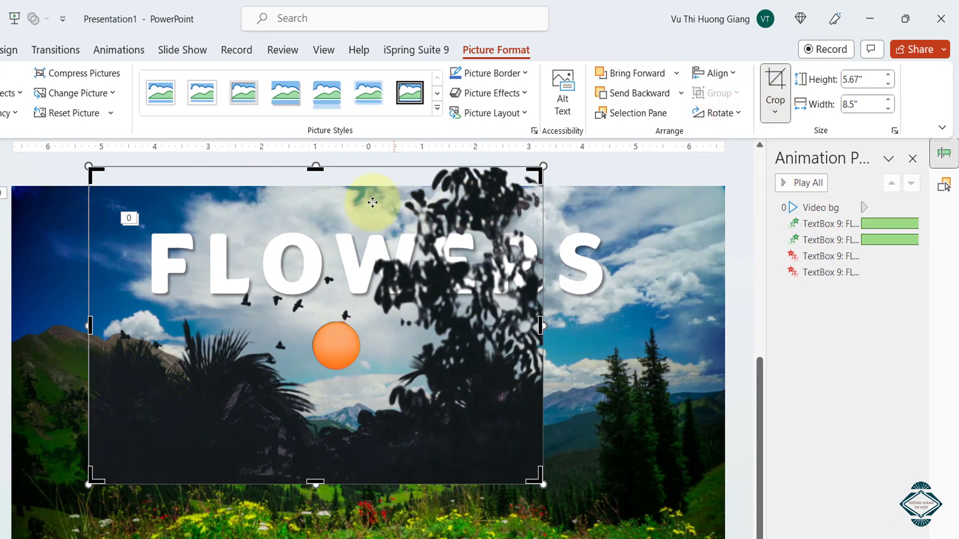
left_click_drag(316, 169, 308, 320)
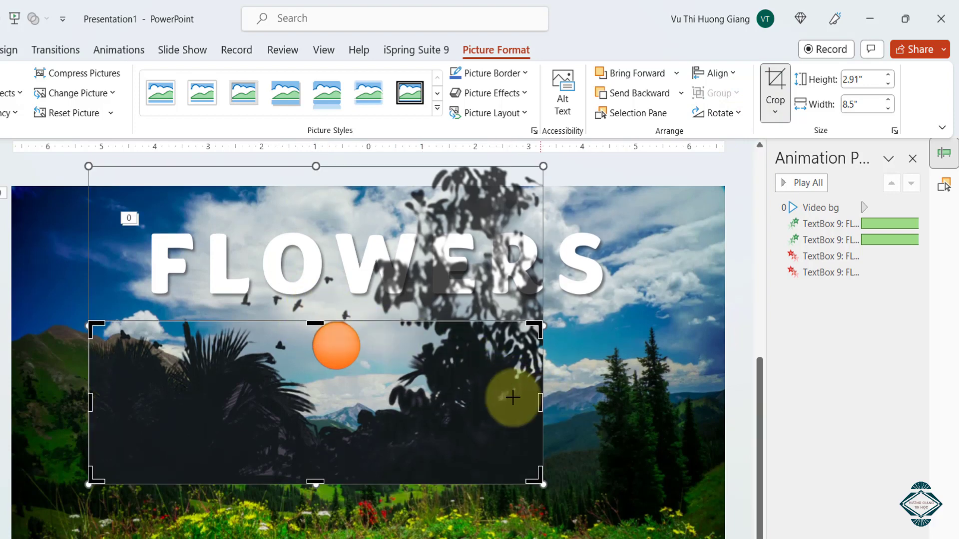
left_click_drag(546, 389, 363, 380)
left_click_drag(88, 392, 310, 400)
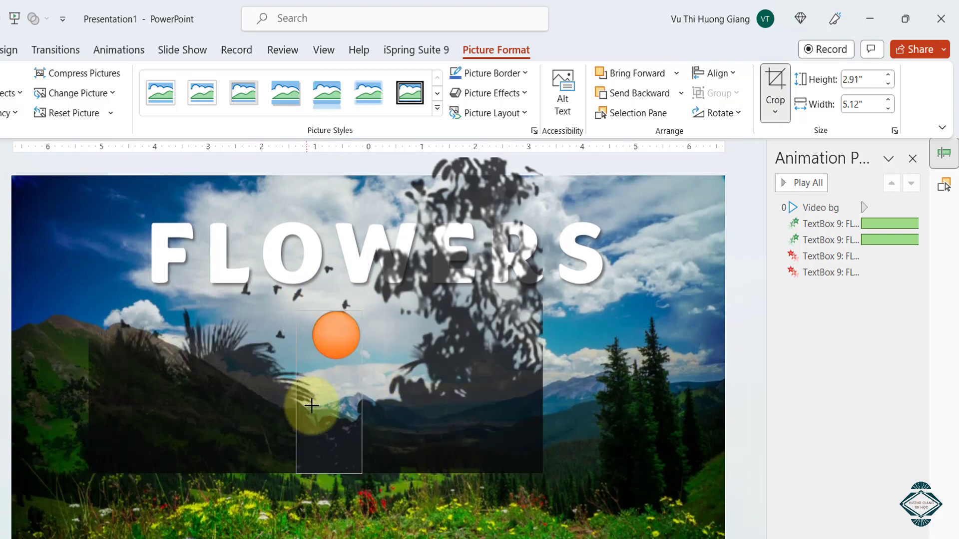
left_click_drag(334, 482, 336, 372)
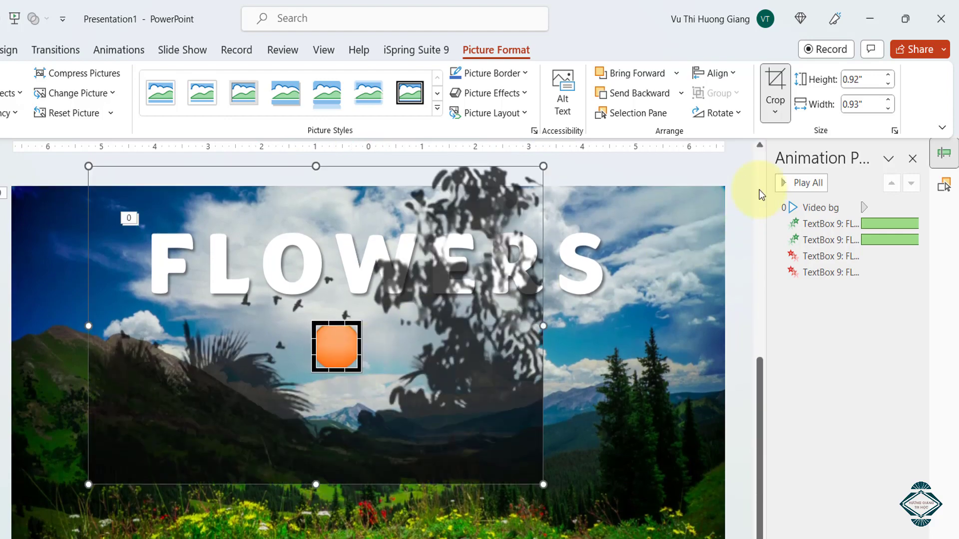
left_click(786, 100)
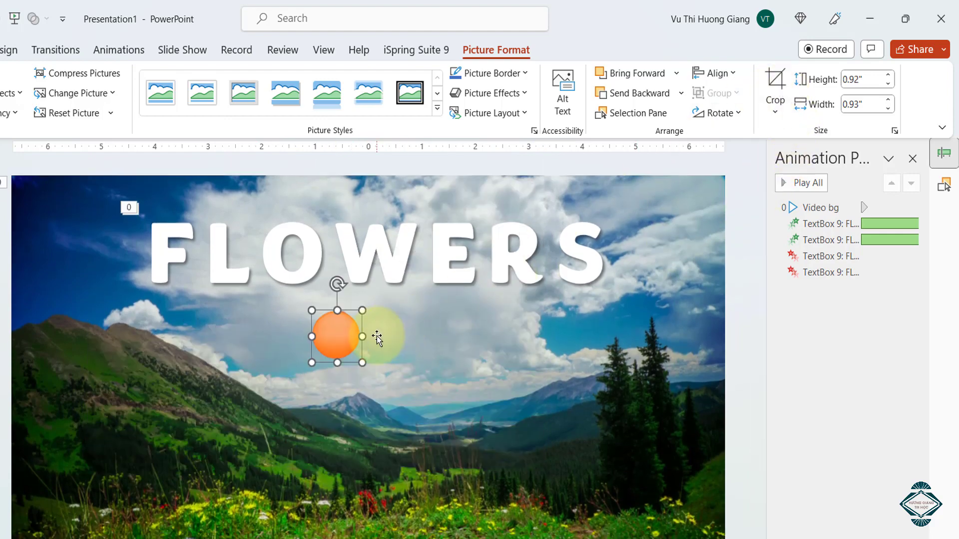
- Move the sun onto the R and S, layer Picture 11 below TextBox 9, and nudge it behind the S
left_click_drag(377, 338, 556, 229)
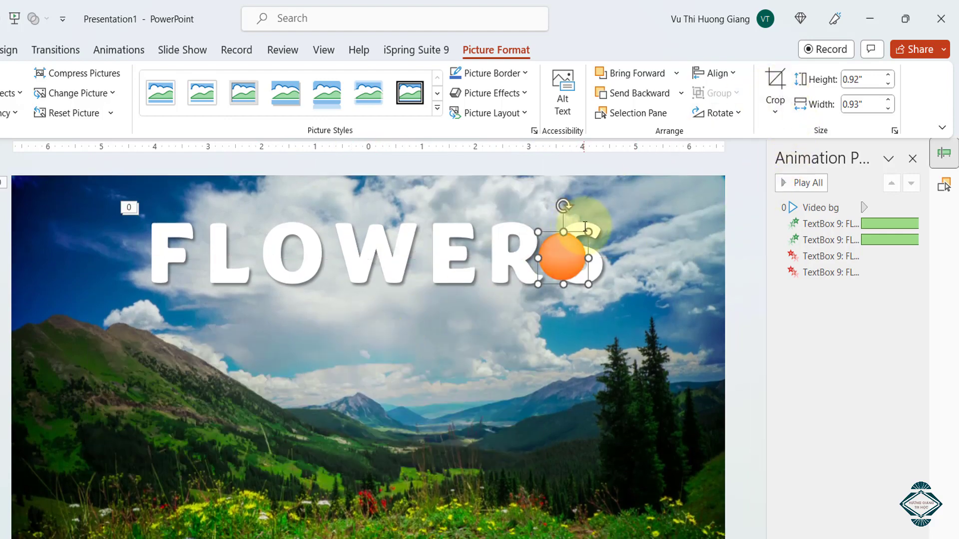
left_click(630, 114)
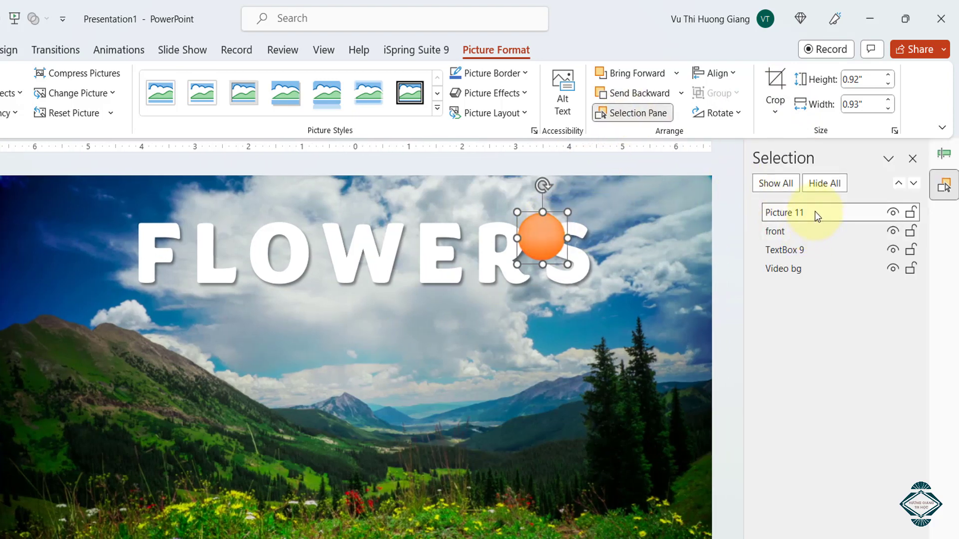
left_click_drag(817, 216, 819, 255)
left_click_drag(817, 257, 818, 260)
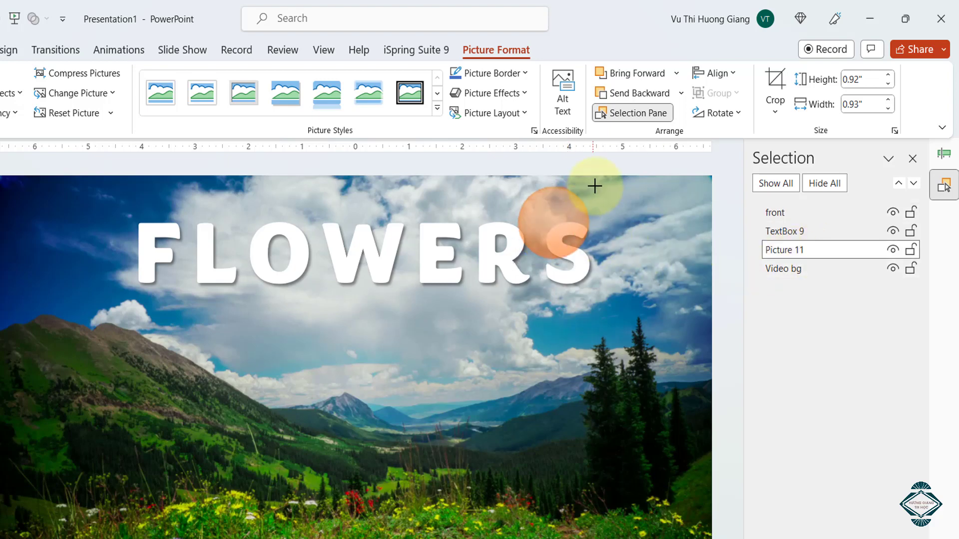
mouse_move(582, 195)
left_mouse_down()
mouse_move(554, 208)
mouse_move(560, 360)
mouse_move(559, 196)
left_mouse_up()
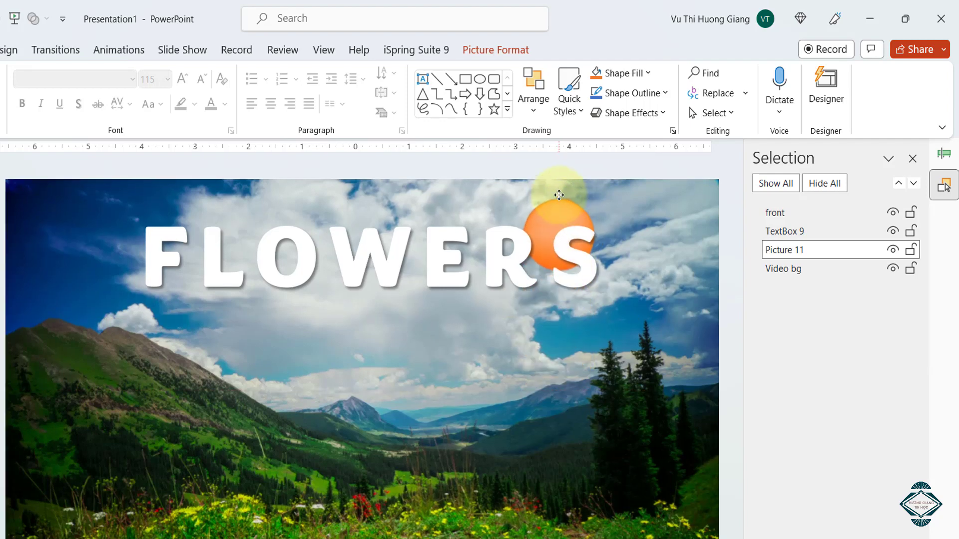
- Give the sun picture a Fly In entrance starting With Previous
left_click(122, 55)
left_click(95, 90)
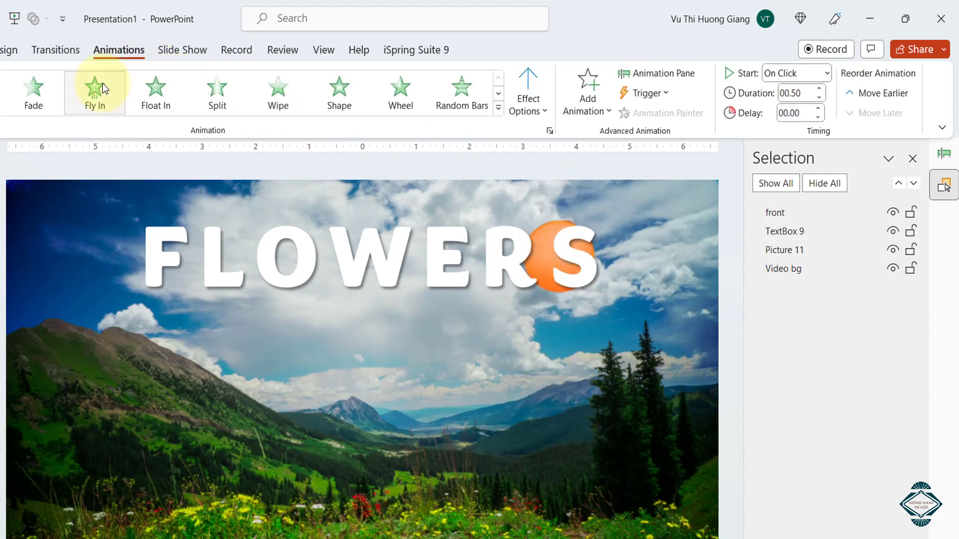
left_click(785, 75)
left_click(794, 113)
type("10")
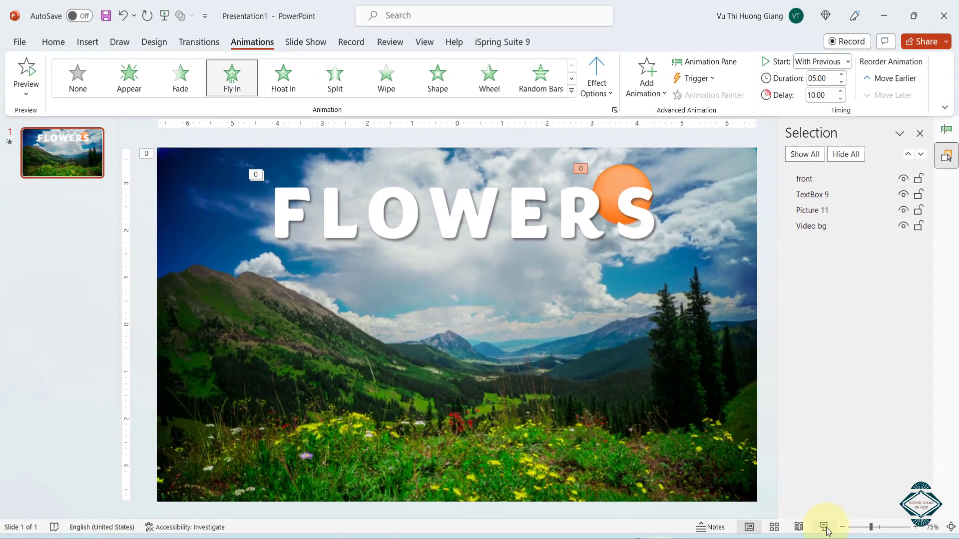
- Run the slide as a full-screen show to preview the sun flying in
left_click(825, 527)
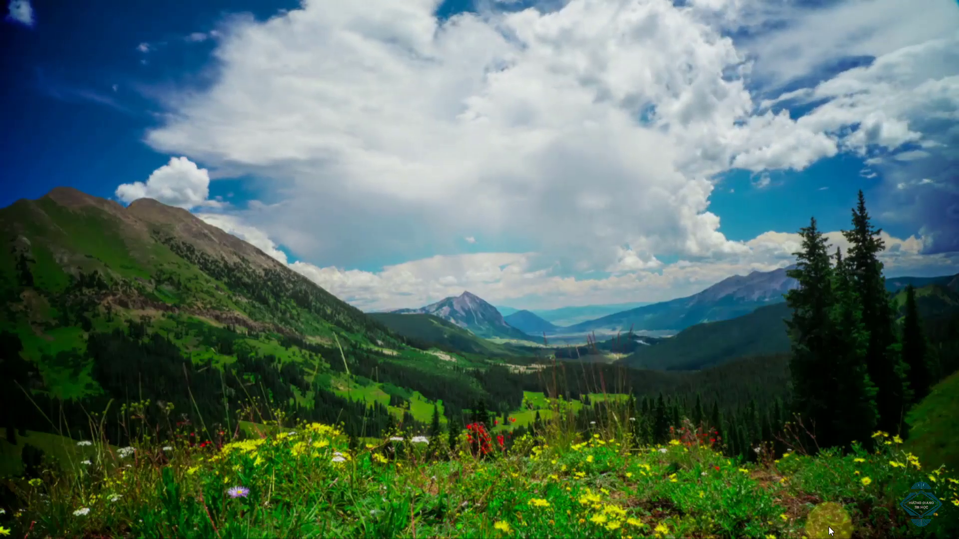